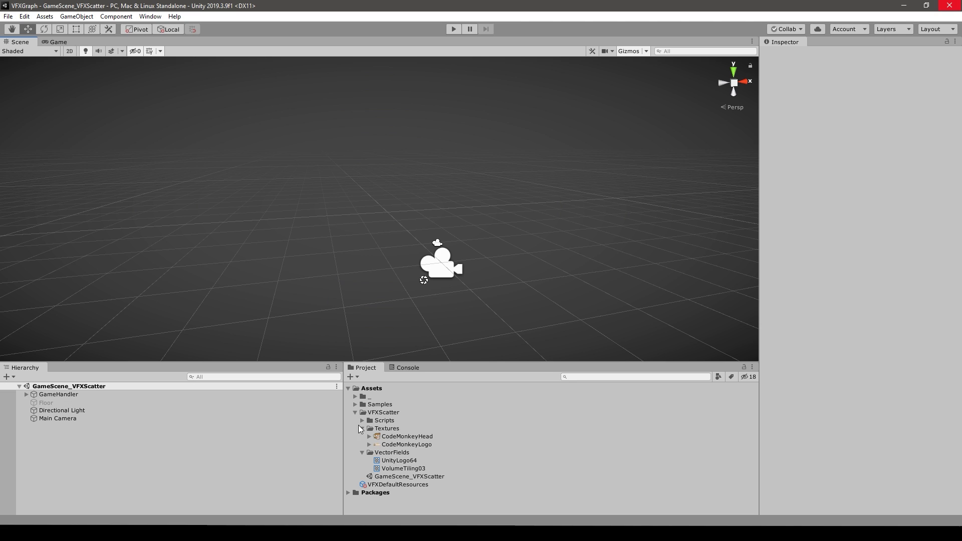
# - Create a Visual Effect Graph named ScatterEffect in the VFXScatter folder and add it to the scene
pyautogui.rightClick(375, 412)
pyautogui.moveTo(421, 154)
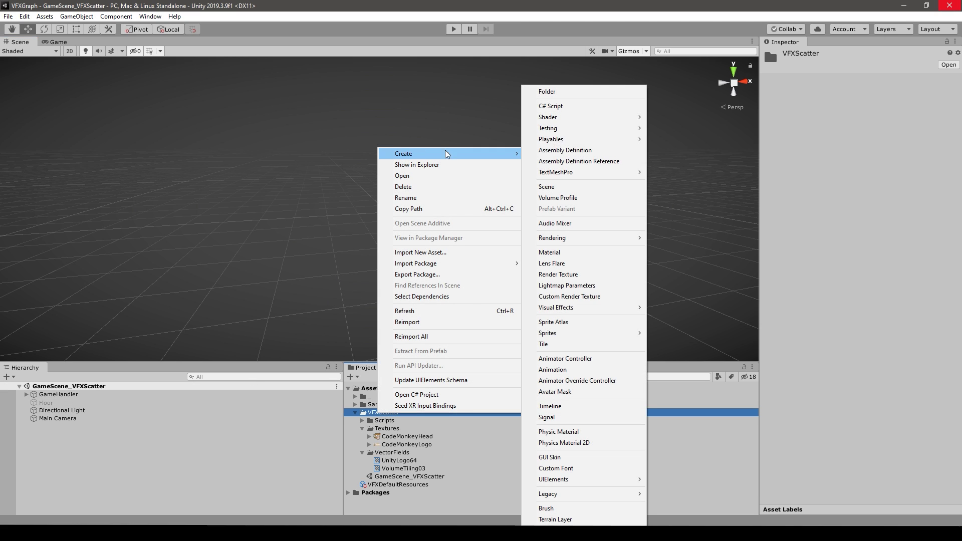
pyautogui.moveTo(579, 311)
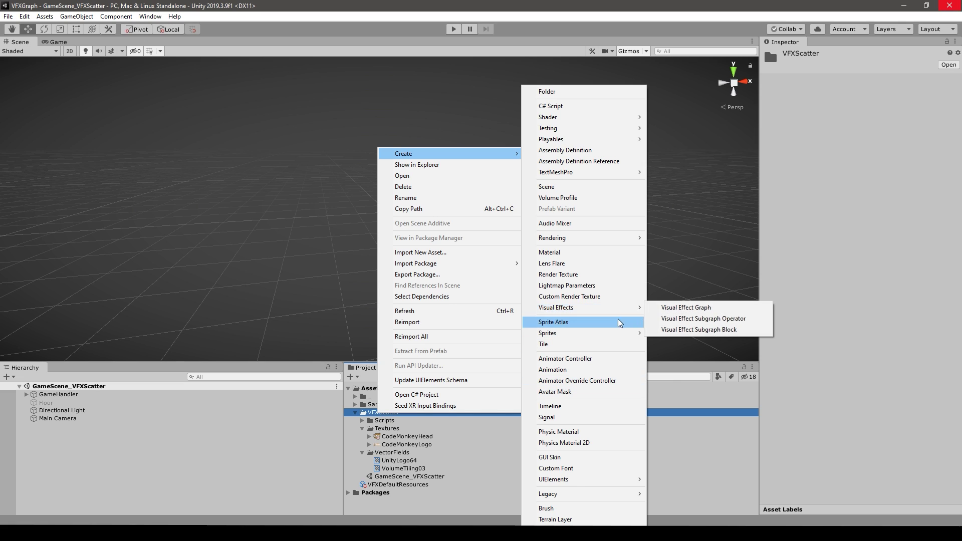
pyautogui.click(685, 307)
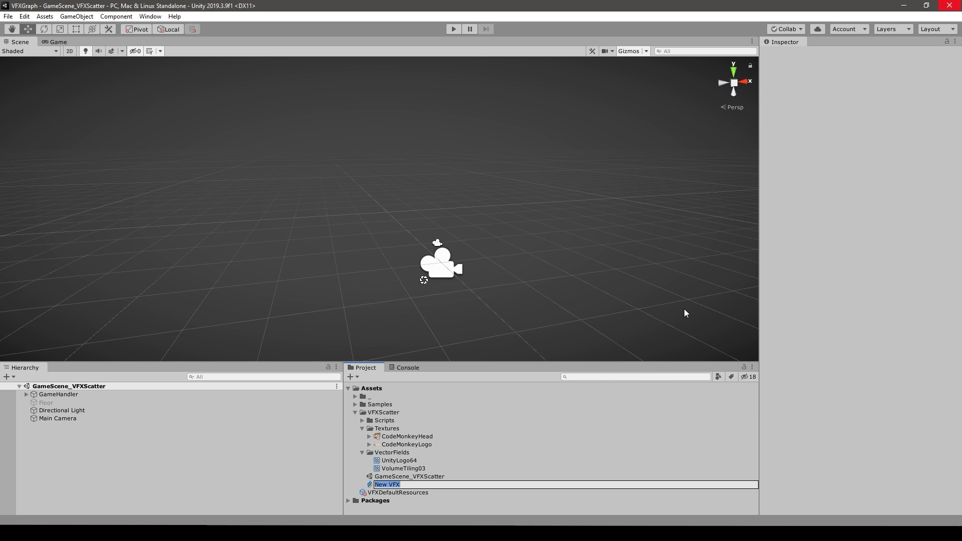
pyautogui.write('ScatterEffect')
pyautogui.press('Return')
pyautogui.moveTo(392, 484); pyautogui.dragTo(122, 441)
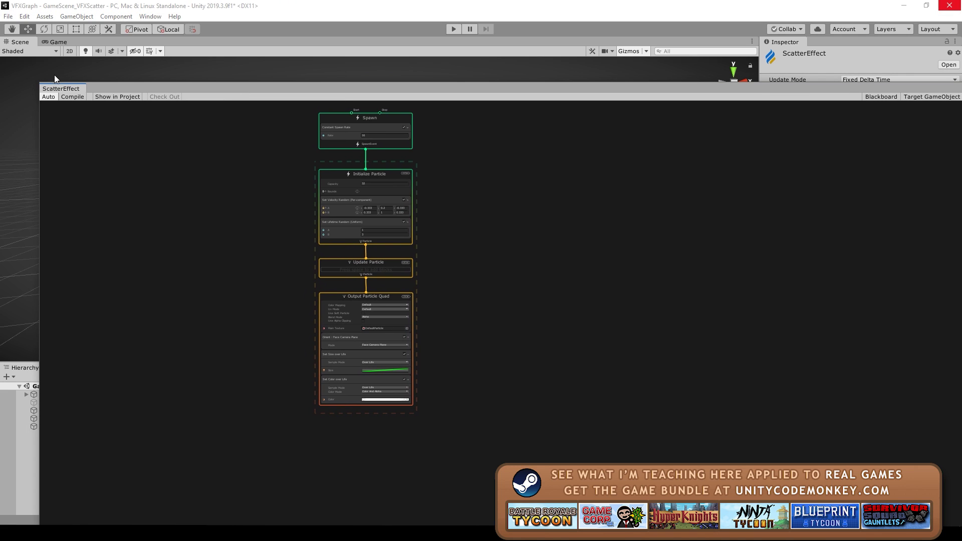
# - Dock the ScatterEffect graph beside the Inspector in a widened area and show the Game view
pyautogui.moveTo(56, 86); pyautogui.dragTo(822, 45)
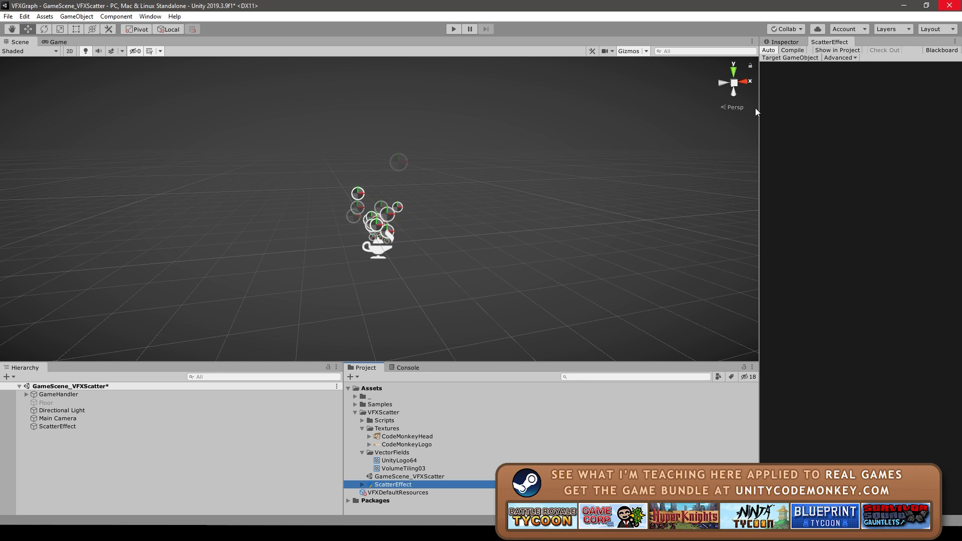
pyautogui.moveTo(757, 107); pyautogui.dragTo(281, 144)
pyautogui.click(59, 42)
pyautogui.scroll(3, 473, 229)
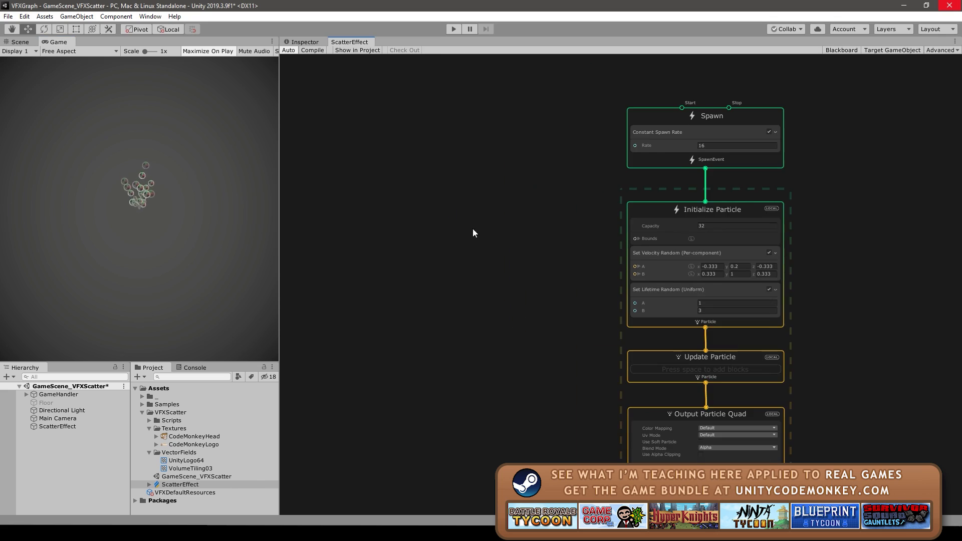
pyautogui.scroll(-1, 438, 200)
pyautogui.moveTo(439, 205); pyautogui.dragTo(437, 210, button='middle')
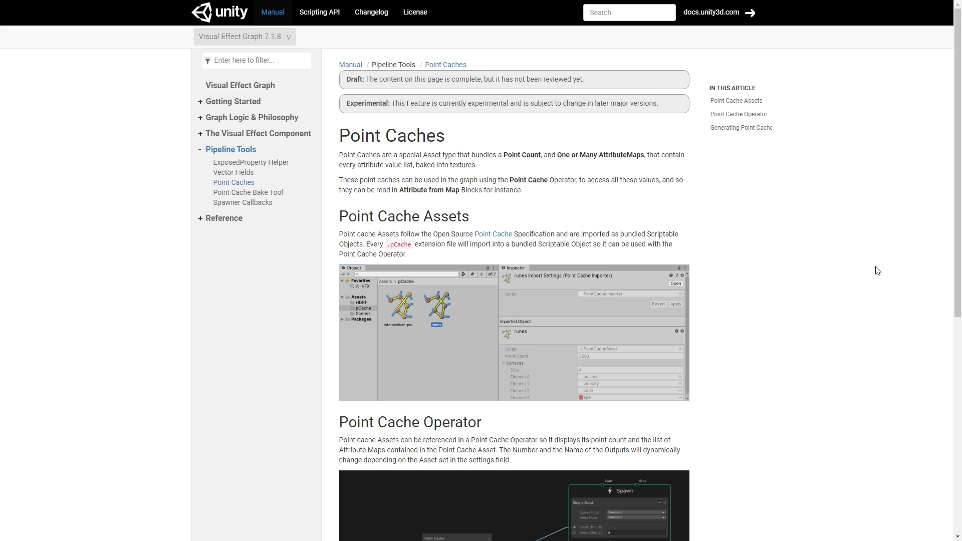
# - Read the Point Caches documentation and open the Point Cache Bake Tool
pyautogui.scroll(-8, 878, 271)
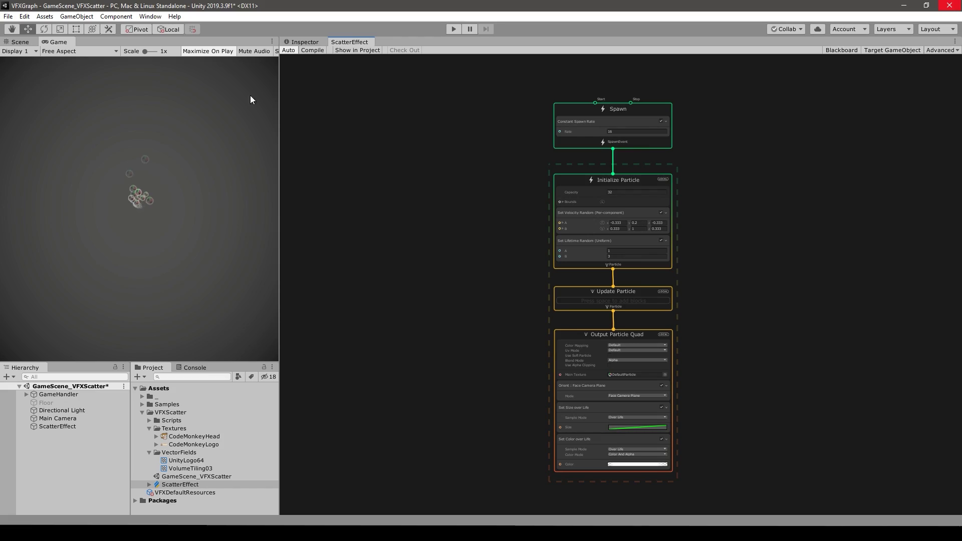
pyautogui.click(174, 16)
pyautogui.moveTo(150, 16)
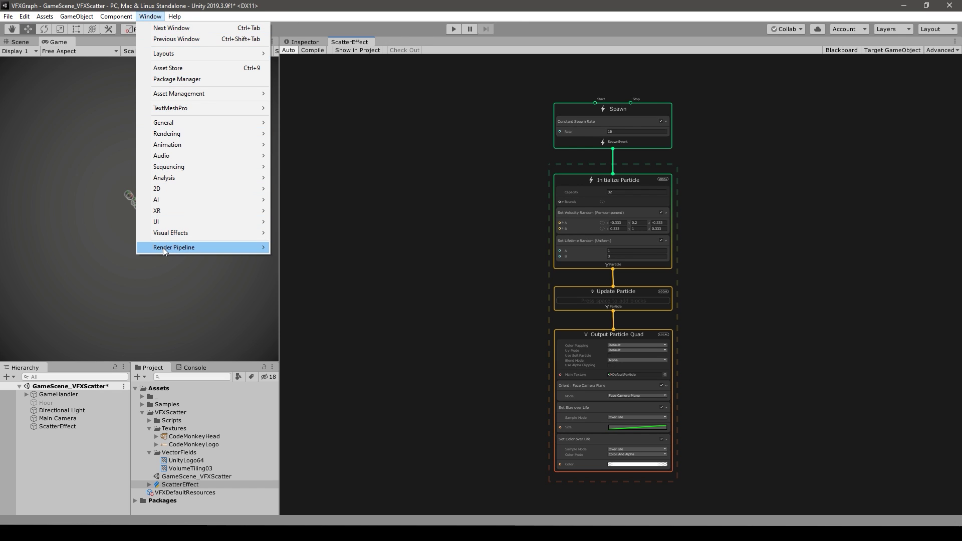
pyautogui.moveTo(171, 234)
pyautogui.moveTo(314, 245)
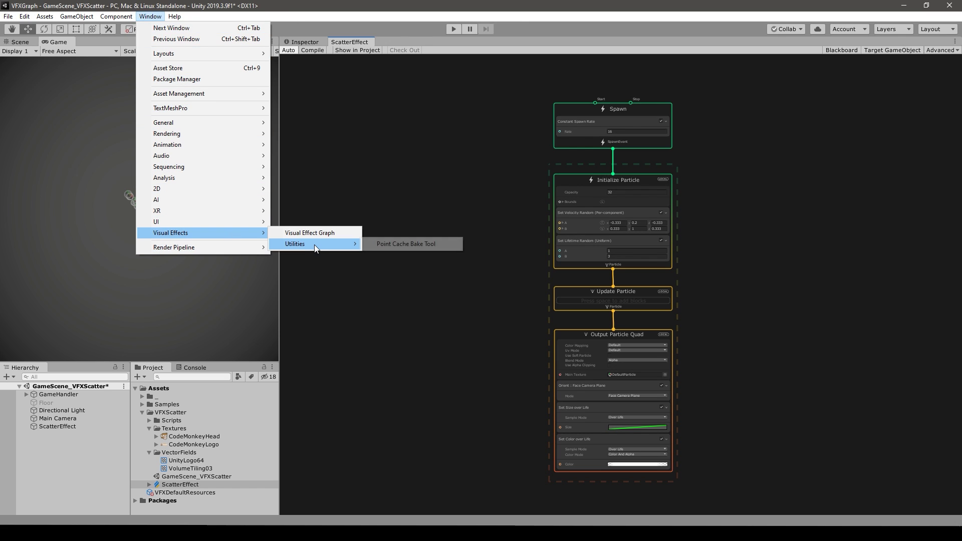
pyautogui.click(421, 244)
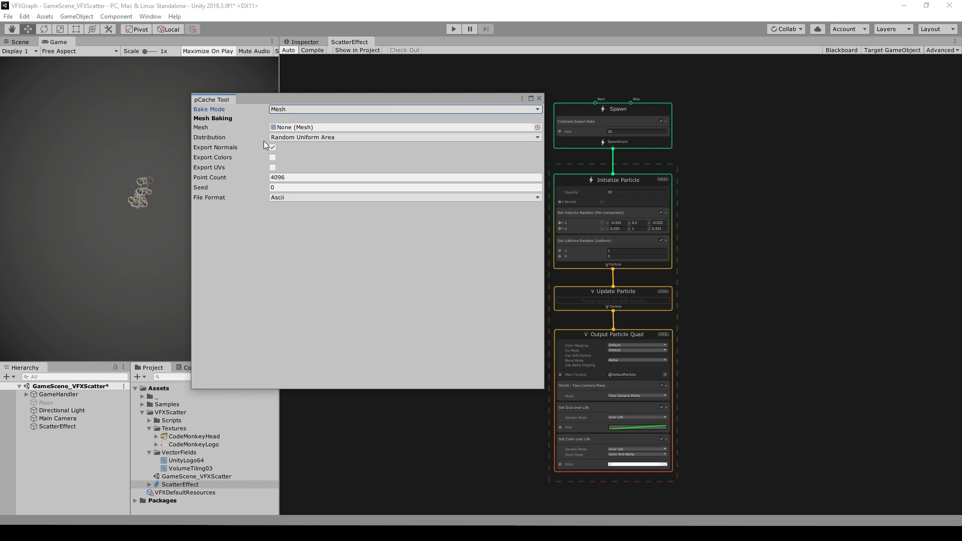
# - Set the bake mode to Texture, using the CodeMonkeyHead texture as source with Export Colors enabled
pyautogui.click(291, 109)
pyautogui.click(296, 119)
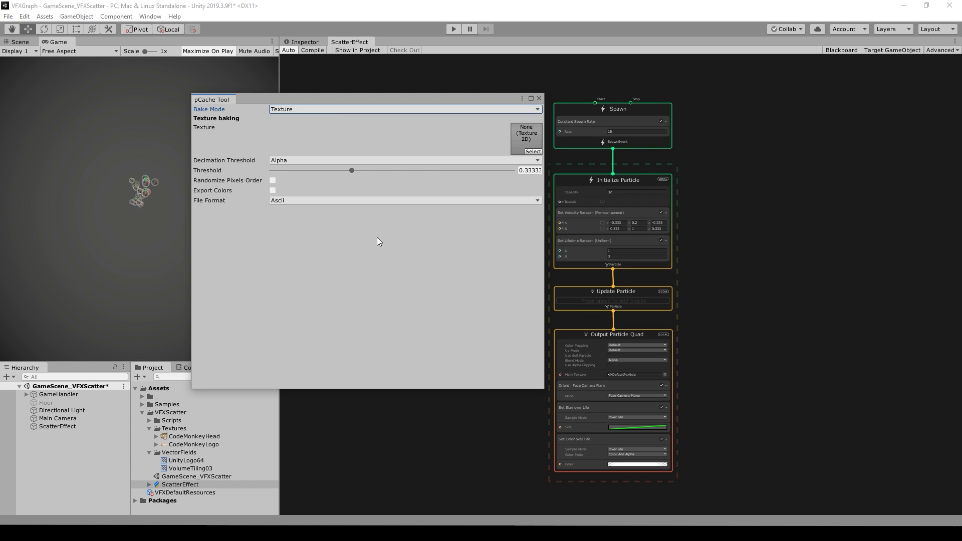
pyautogui.moveTo(184, 437); pyautogui.dragTo(526, 138)
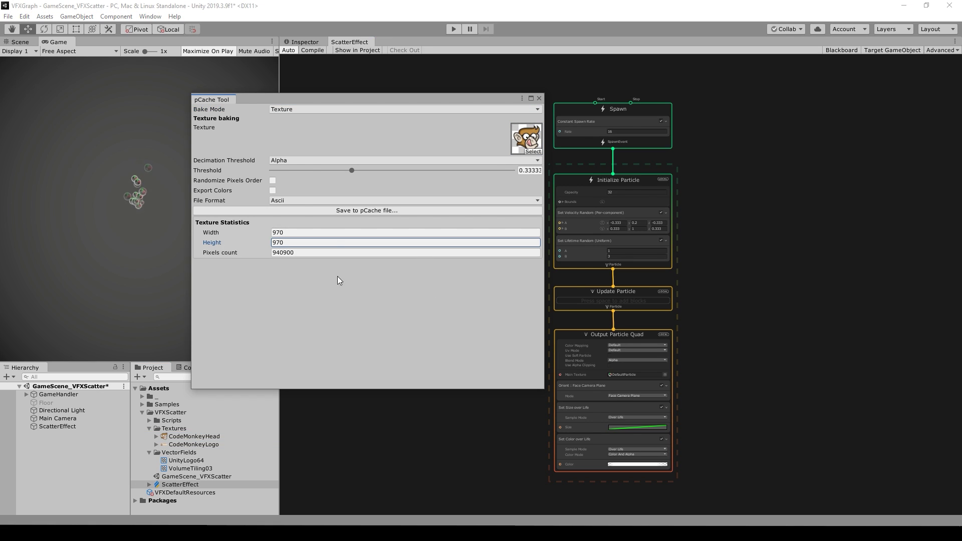
pyautogui.click(273, 191)
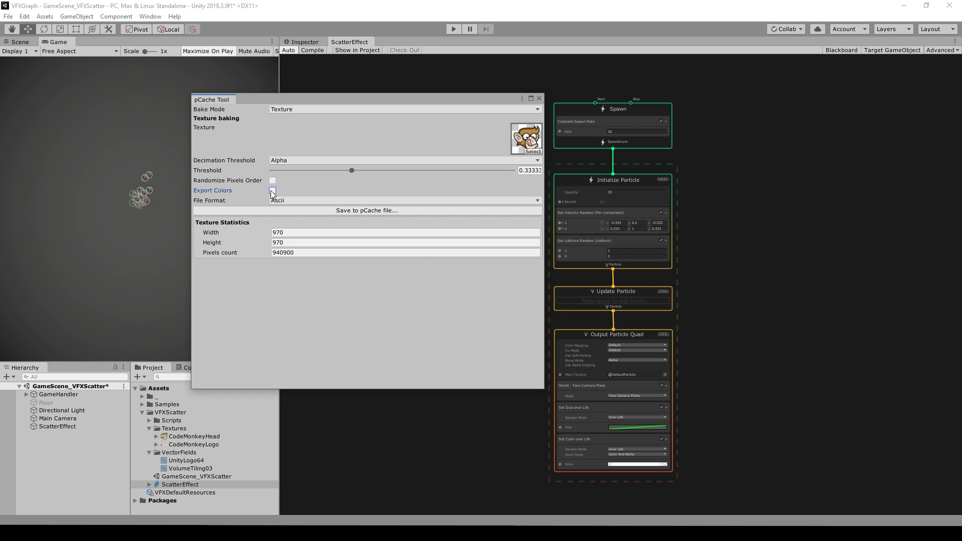
# - Try to save the texture bake to a pCache file and inspect the console output
pyautogui.click(323, 211)
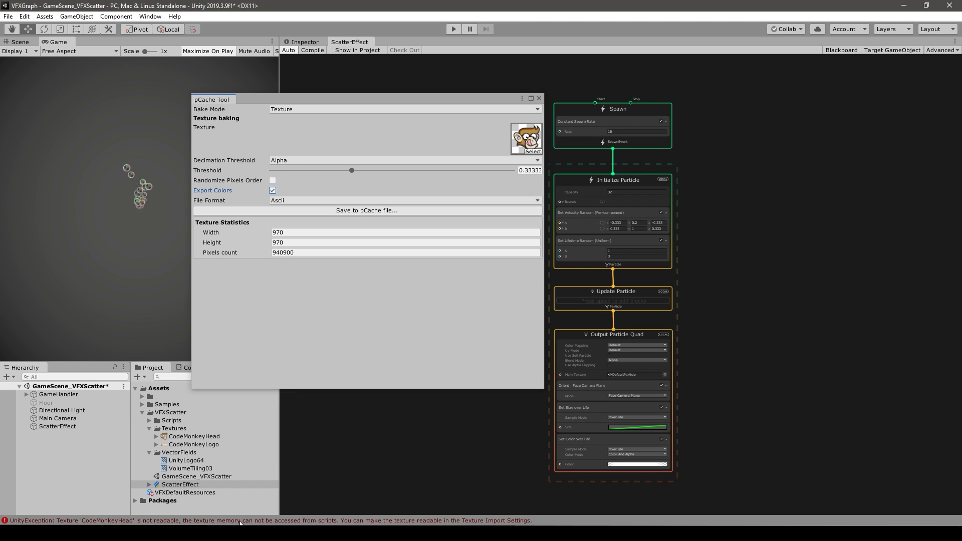
pyautogui.click(240, 521)
pyautogui.click(161, 389)
pyautogui.moveTo(247, 388); pyautogui.dragTo(247, 374)
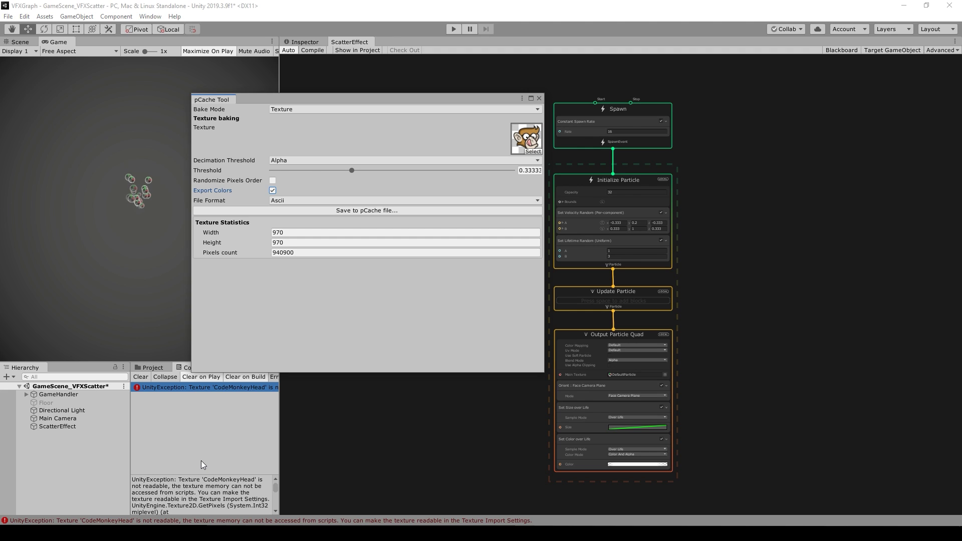
pyautogui.click(151, 368)
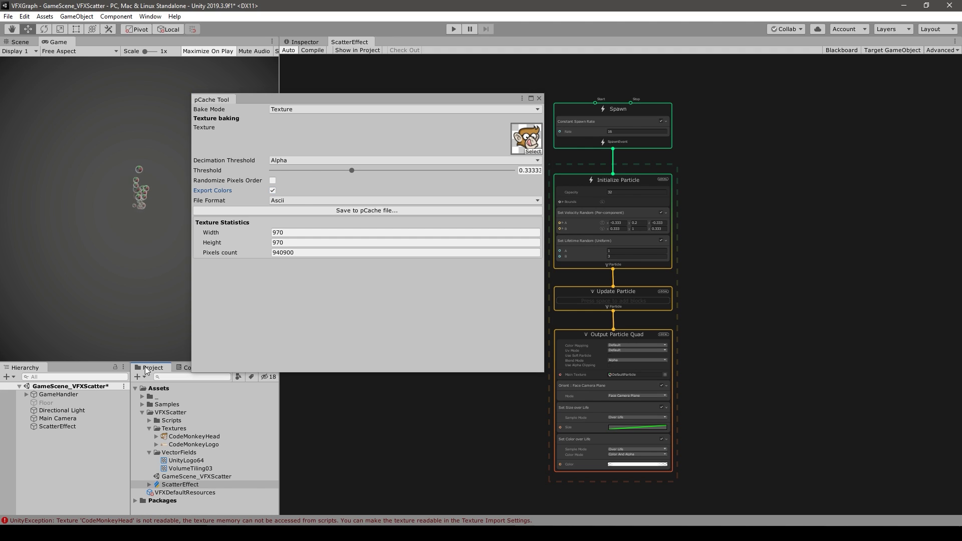
# - Enable Read/Write in the CodeMonkeyHead texture's import settings and apply the change
pyautogui.click(185, 438)
pyautogui.click(309, 39)
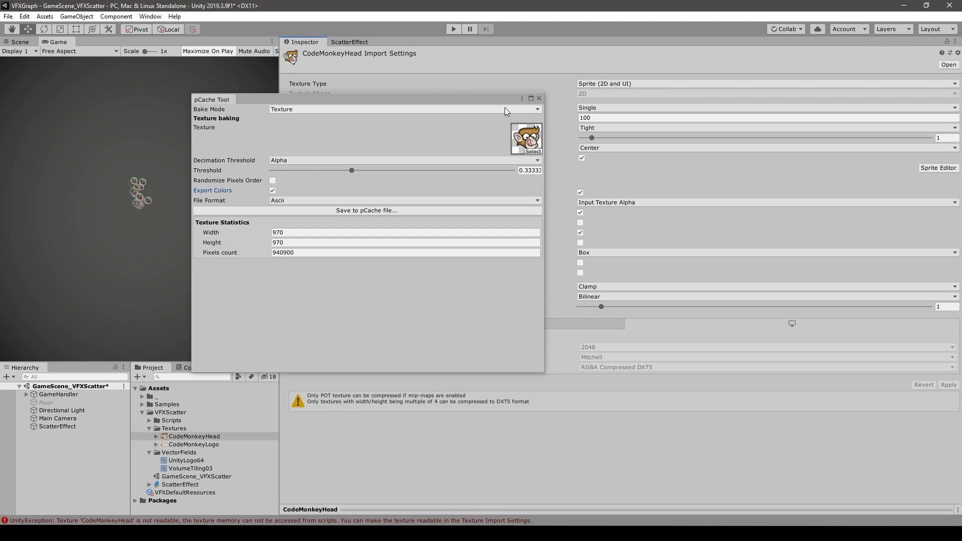
pyautogui.moveTo(457, 100); pyautogui.dragTo(156, 77)
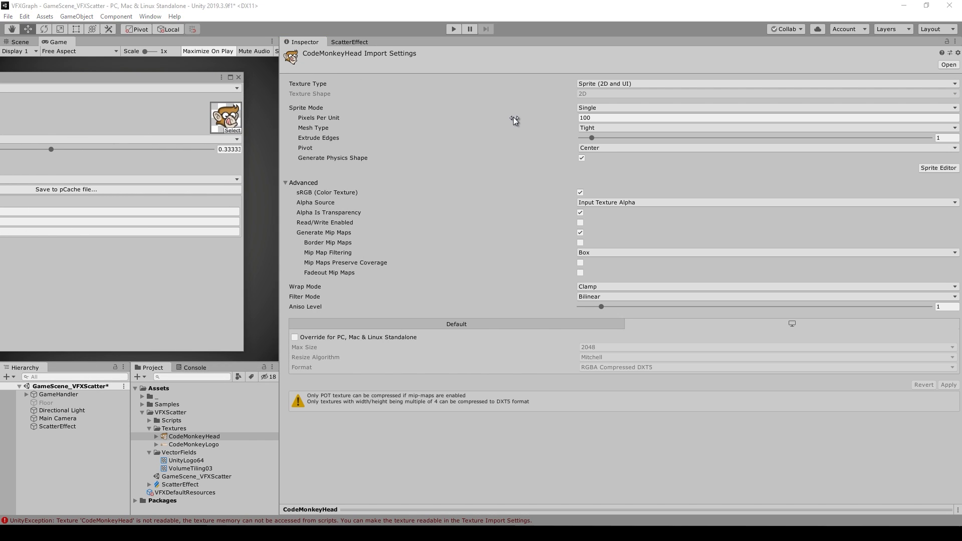
pyautogui.click(300, 220)
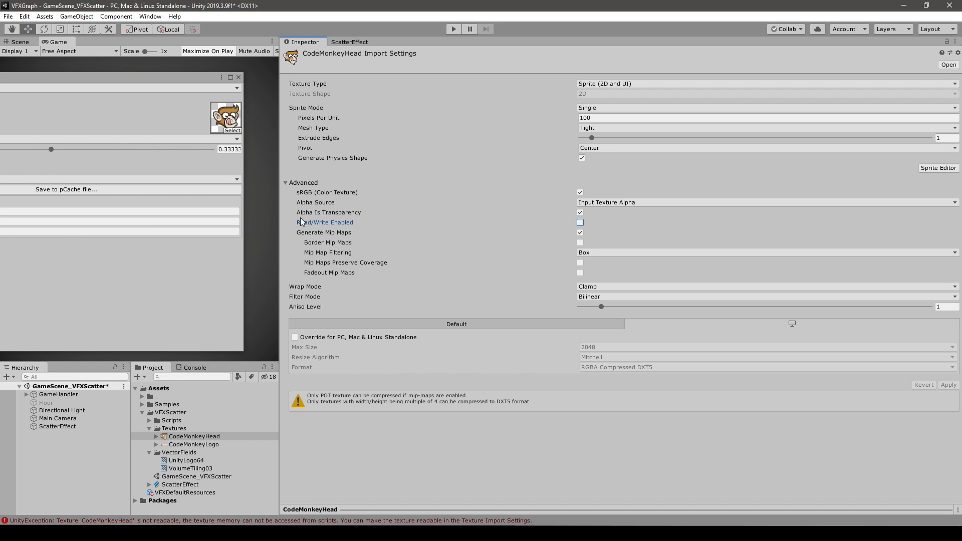
pyautogui.click(579, 222)
pyautogui.click(947, 385)
# - Save the texture bake as the CodeMonkeyHead point cache file in the VFXScatter folder
pyautogui.moveTo(157, 81); pyautogui.dragTo(480, 84)
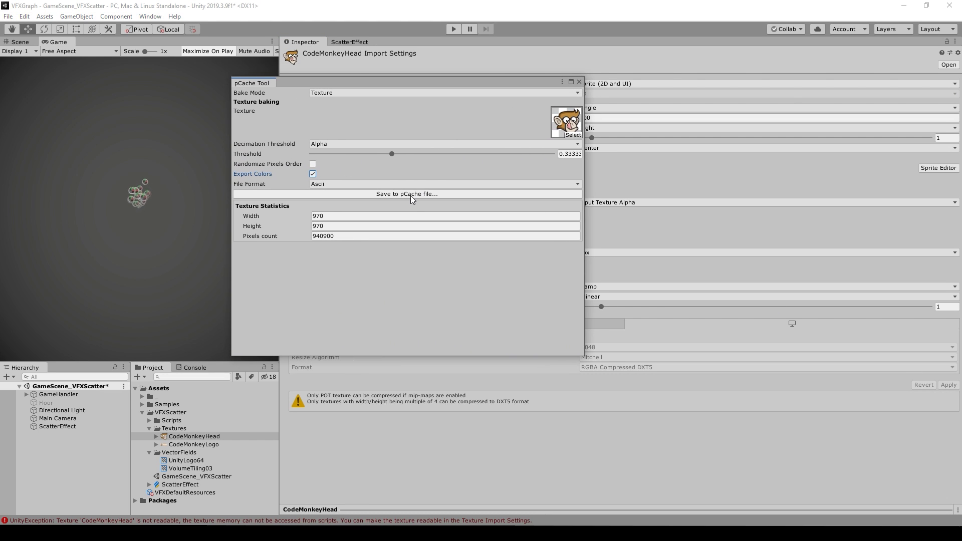
pyautogui.click(179, 478)
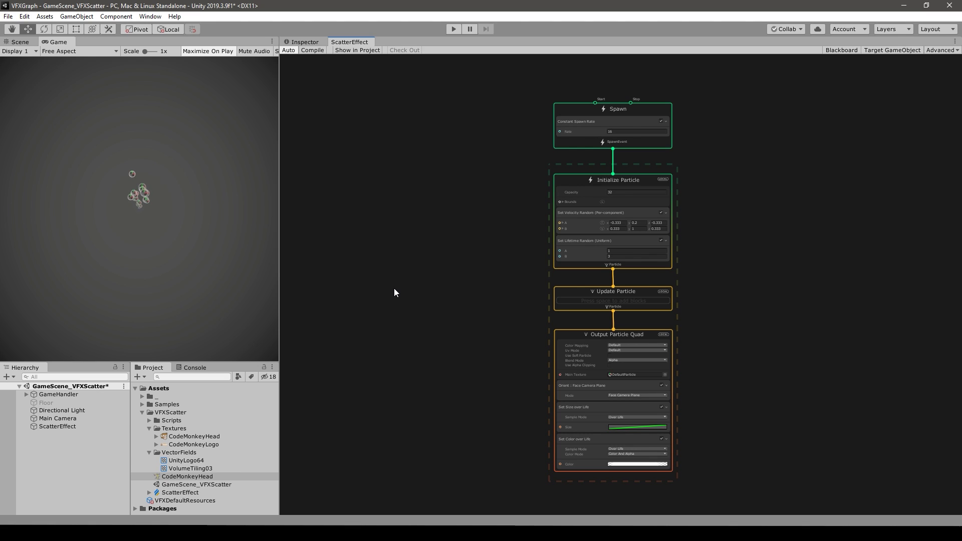
# - Add a Point Cache operator to the ScatterEffect graph and assign the CodeMonkeyHead point cache asset to it
pyautogui.press('space')
pyautogui.write('poi')
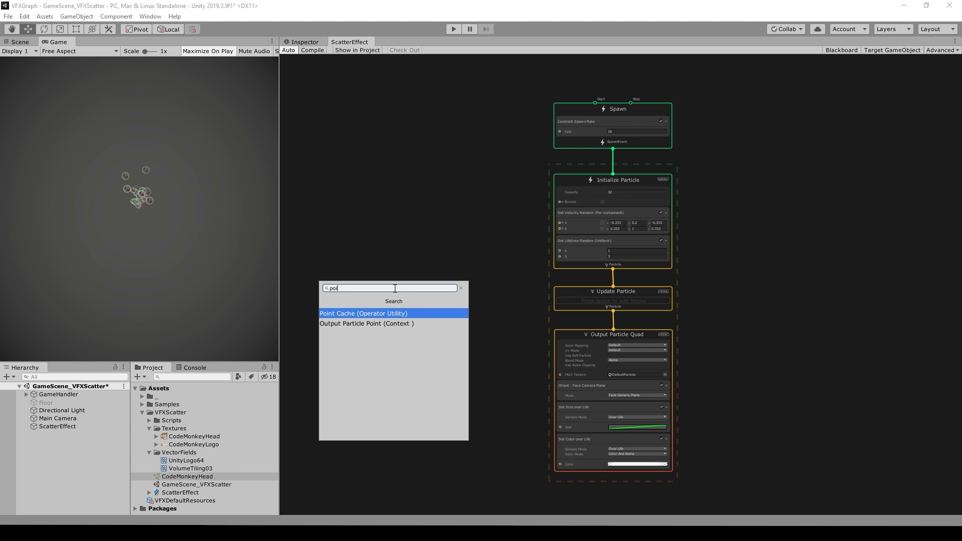
pyautogui.write('nt ca')
pyautogui.click(368, 315)
pyautogui.scroll(3, 424, 299)
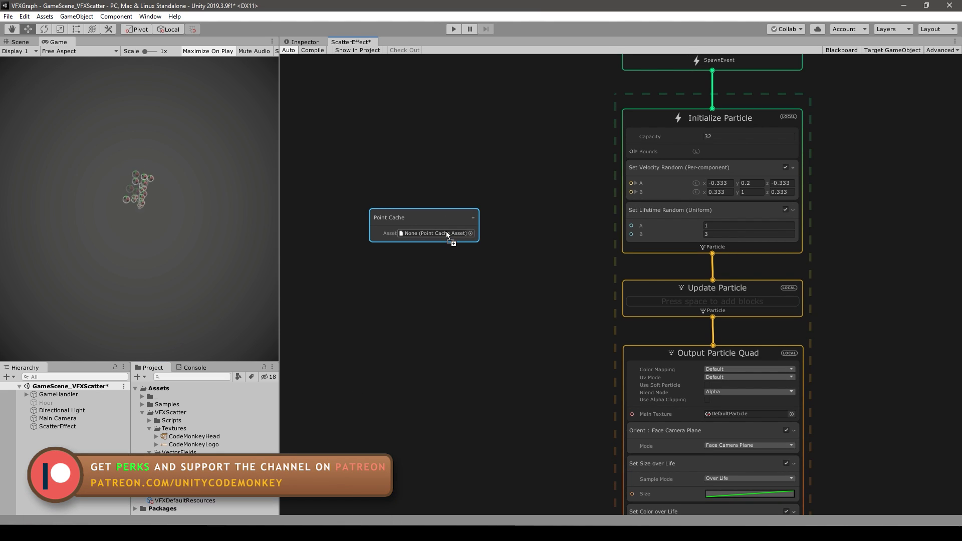
pyautogui.moveTo(448, 234); pyautogui.dragTo(446, 233)
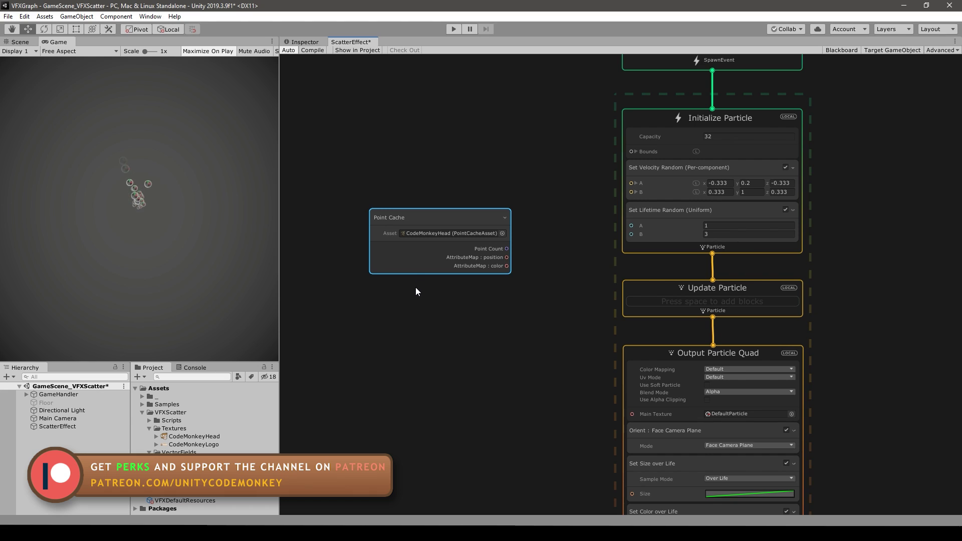
# - Delete the Set Velocity Random and Set Lifetime Random blocks from the Initialize Particle context
pyautogui.scroll(2, 461, 270)
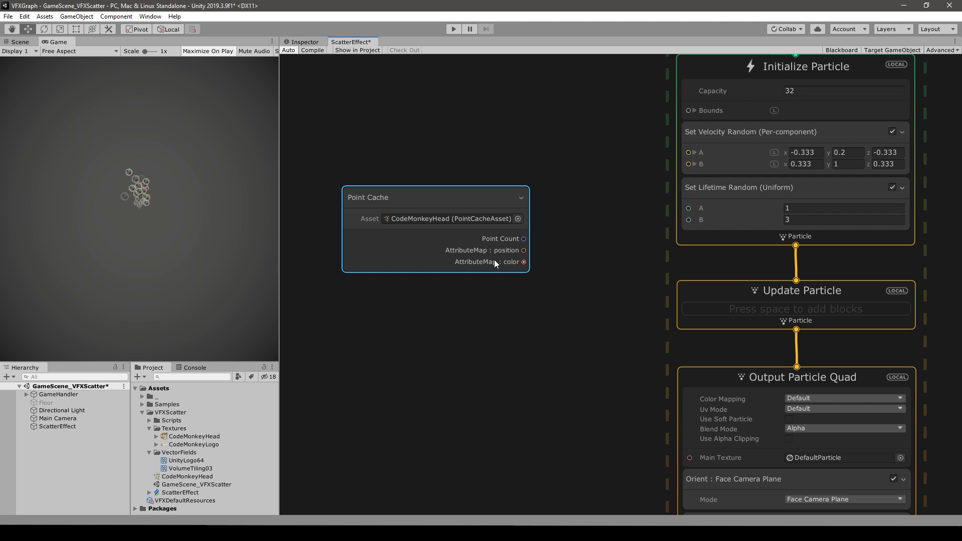
pyautogui.moveTo(626, 272); pyautogui.dragTo(530, 357, button='middle')
pyautogui.click(685, 205)
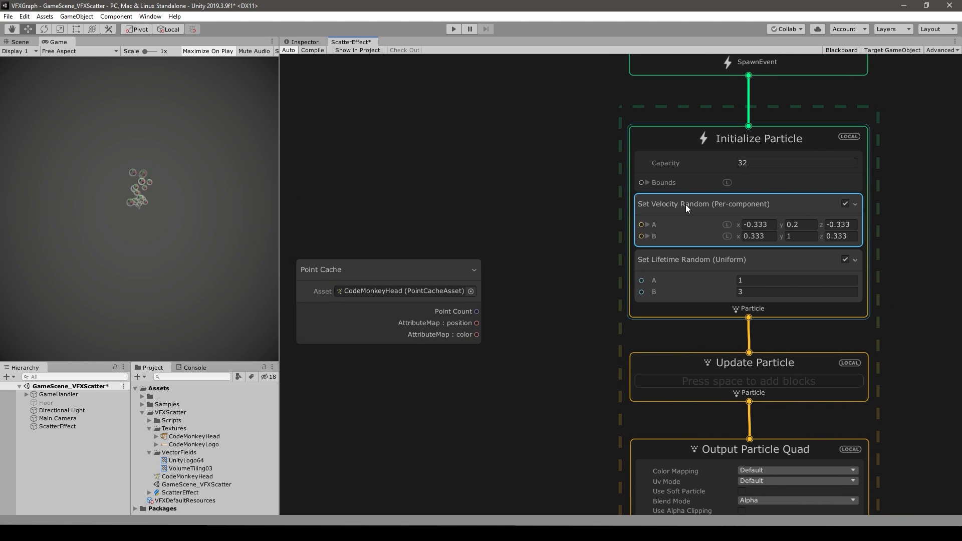
pyautogui.press('Delete')
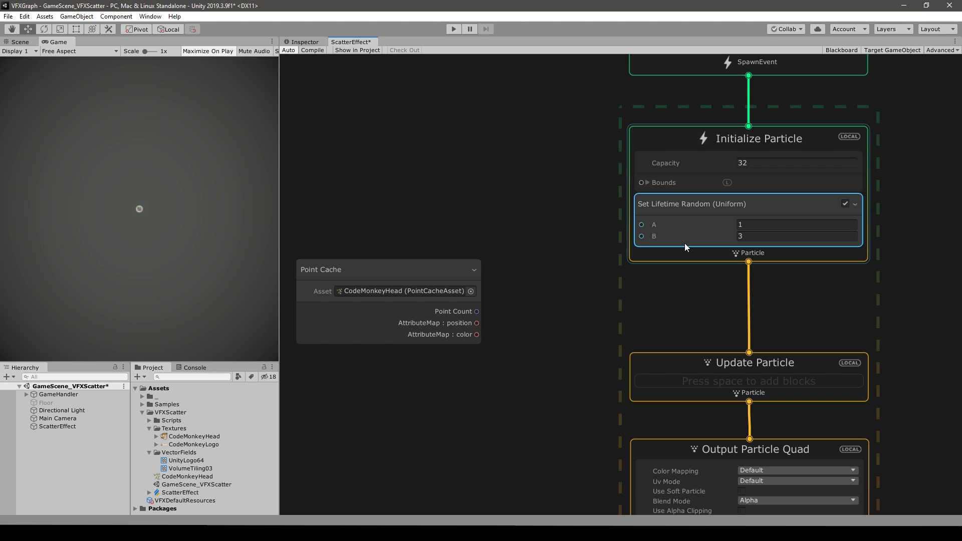
pyautogui.press('Delete')
# - Add a Set Lifetime block to Initialize Particle with a lifetime of 3
pyautogui.press('space')
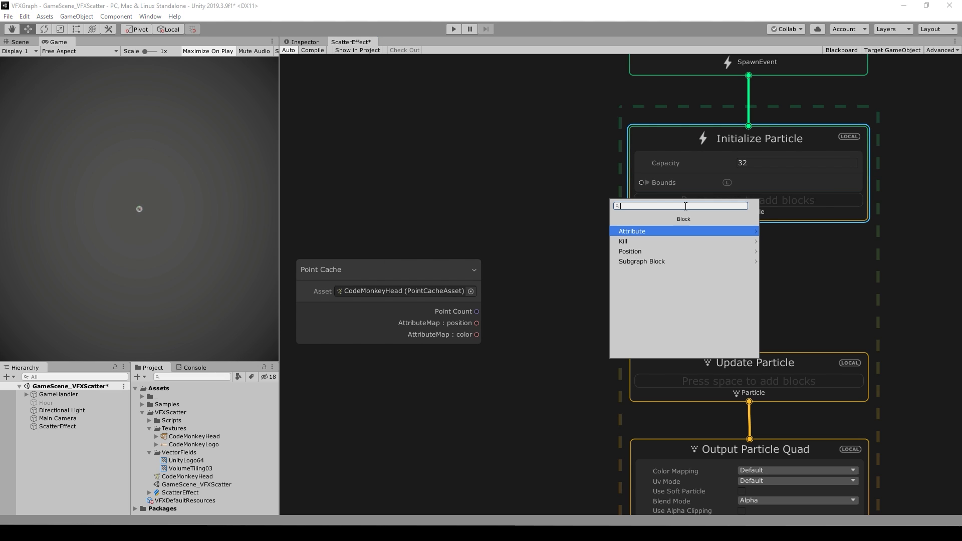
pyautogui.write('lifetim')
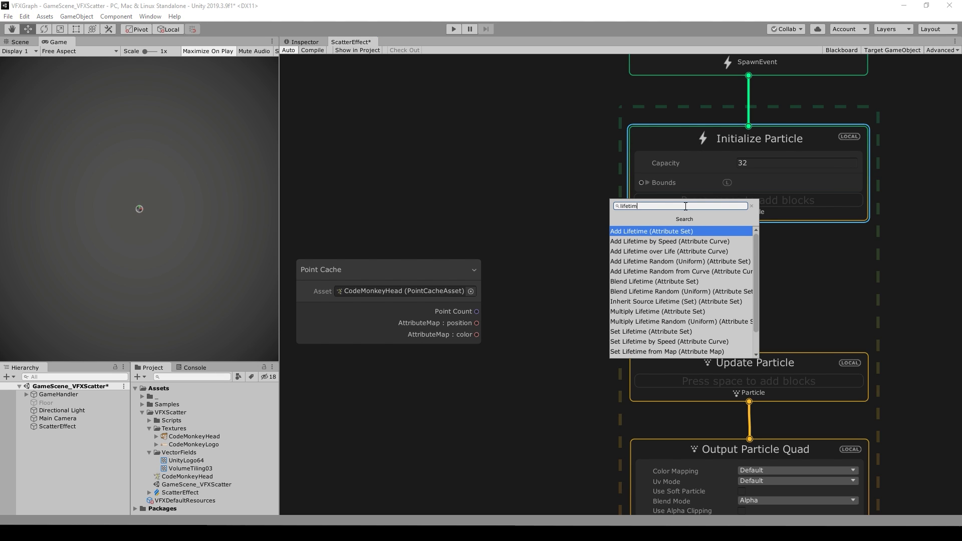
pyautogui.scroll(-2, 662, 301)
pyautogui.click(661, 305)
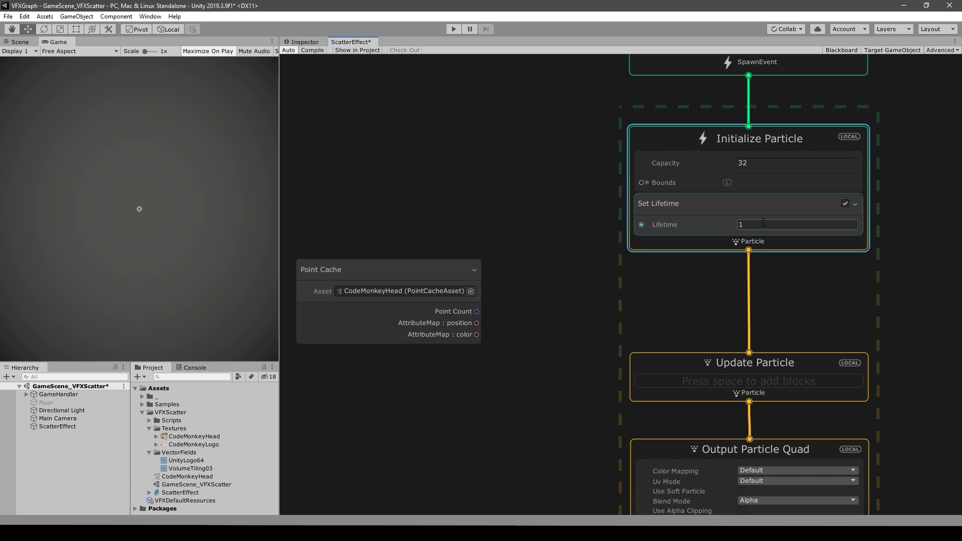
pyautogui.click(751, 224)
pyautogui.write('3')
pyautogui.click(685, 238)
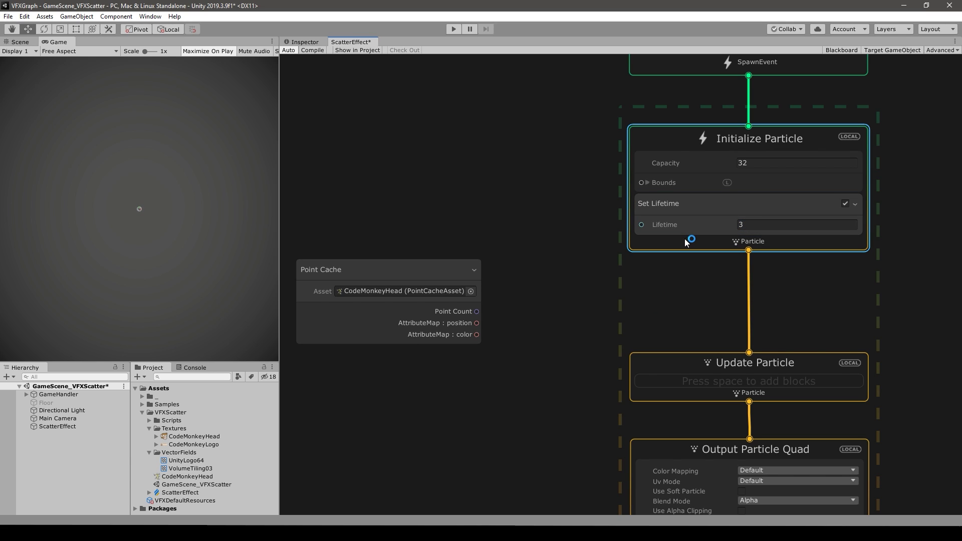
# - Add a Set Position from Map block below Set Lifetime in the Initialize Particle context
pyautogui.press('space')
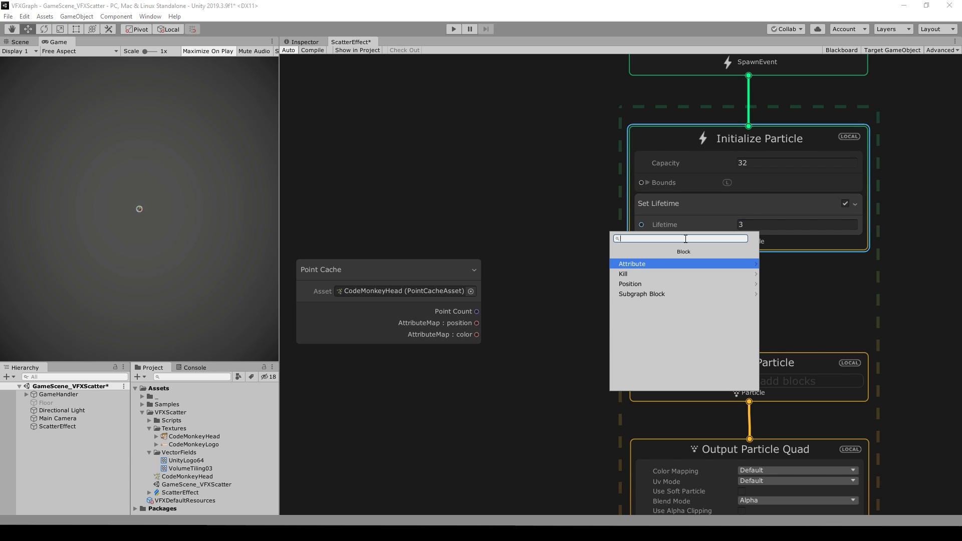
pyautogui.write('position map')
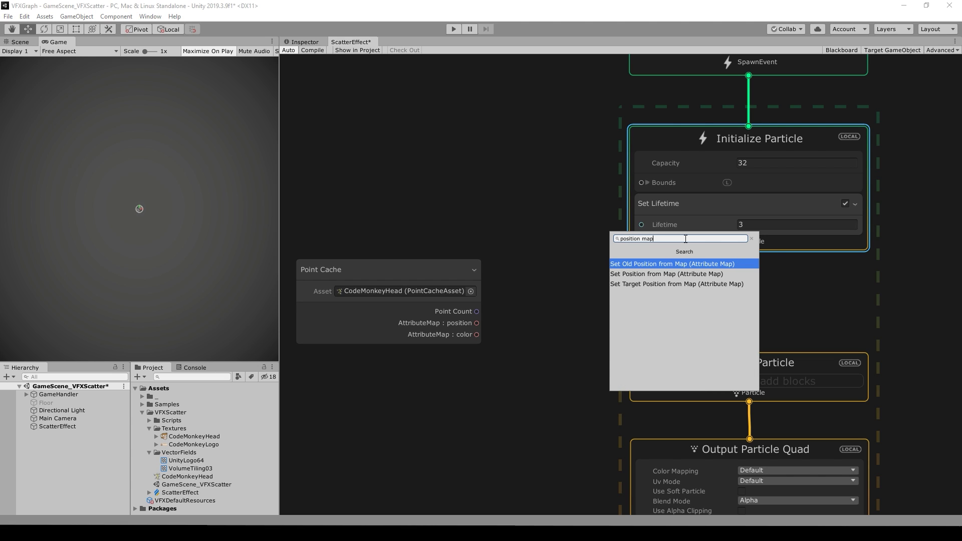
pyautogui.click(660, 279)
# - Add a Set Color from Map block to Initialize Particle and connect the Point Cache's position and color maps to the matching blocks' Attribute Map inputs
pyautogui.press('space')
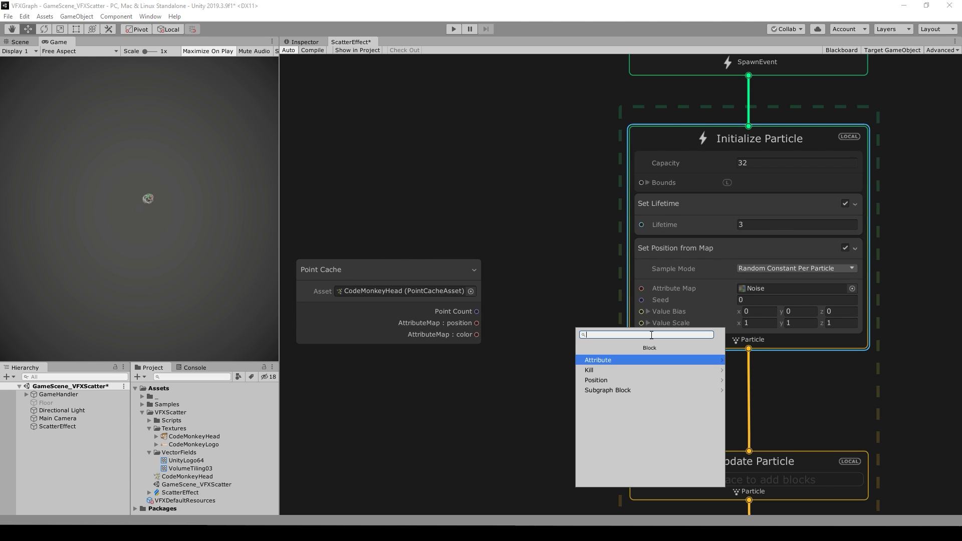
pyautogui.write('color map')
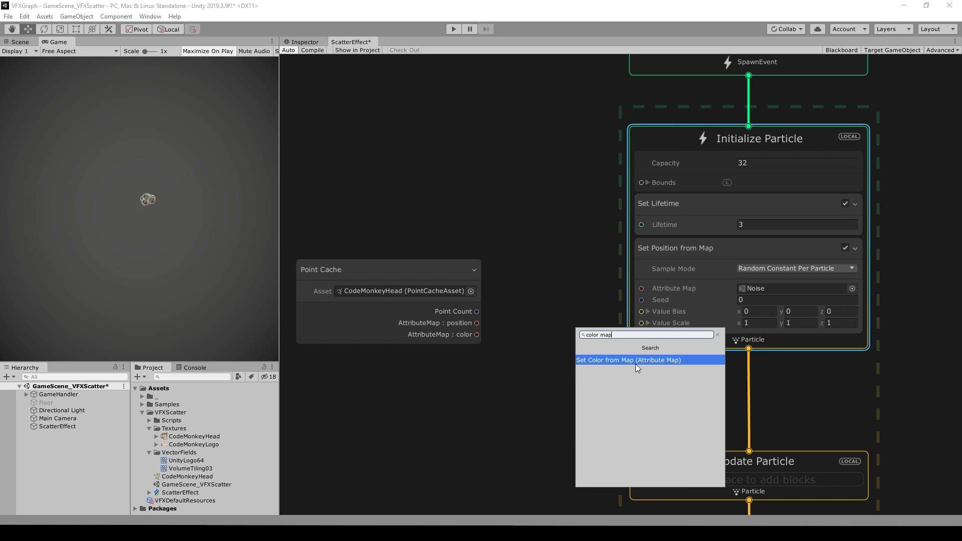
pyautogui.click(636, 364)
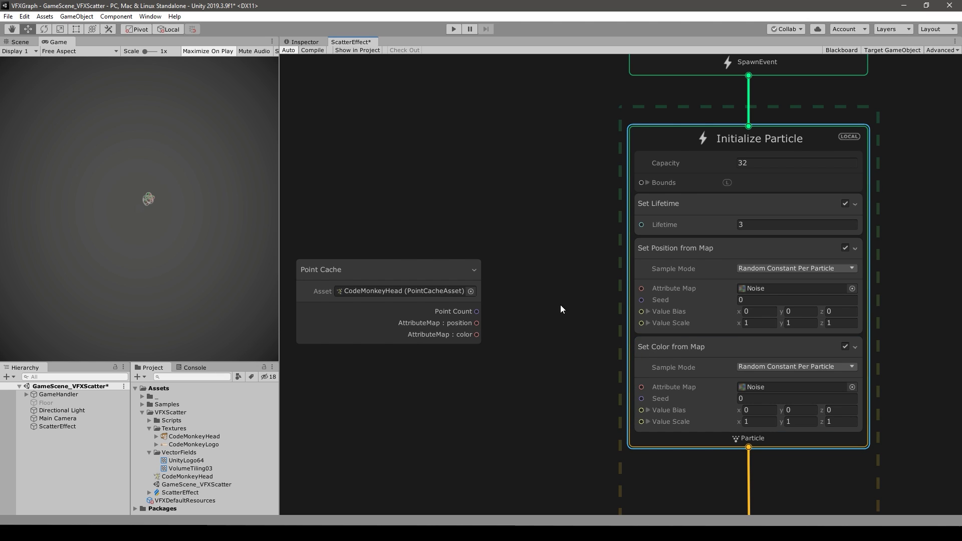
pyautogui.moveTo(476, 323); pyautogui.dragTo(640, 289)
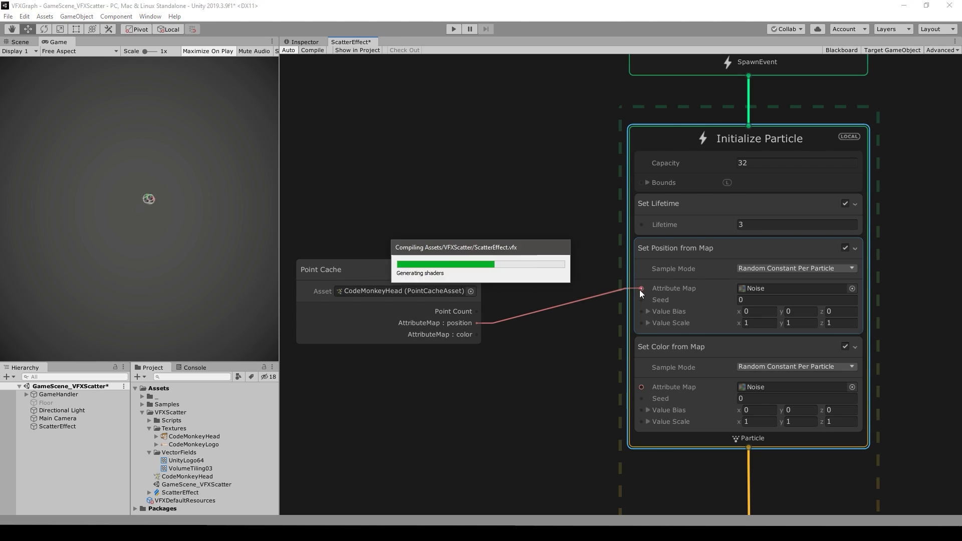
pyautogui.moveTo(476, 334); pyautogui.dragTo(642, 388)
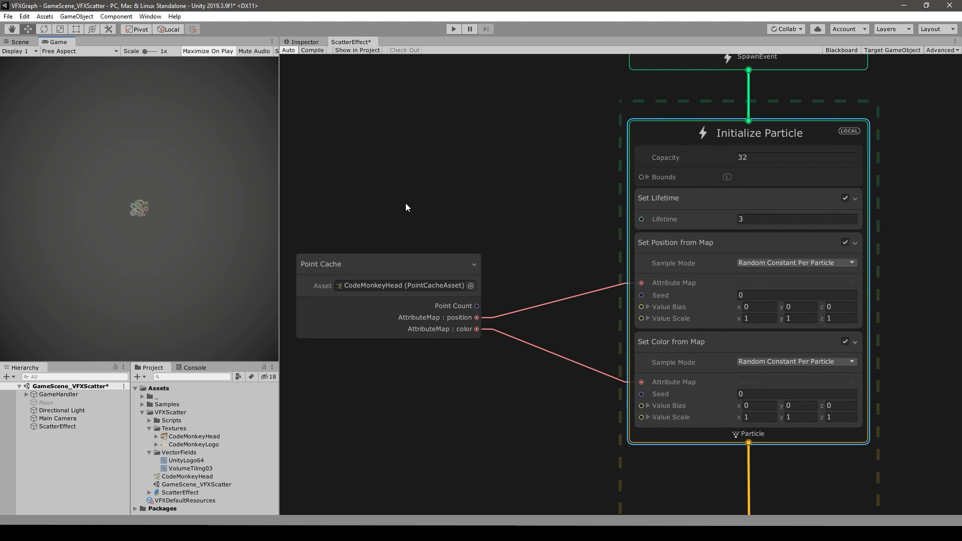
# - Set the Value Scale of the Set Position from Map block to 10 on x, y and z
pyautogui.click(708, 257)
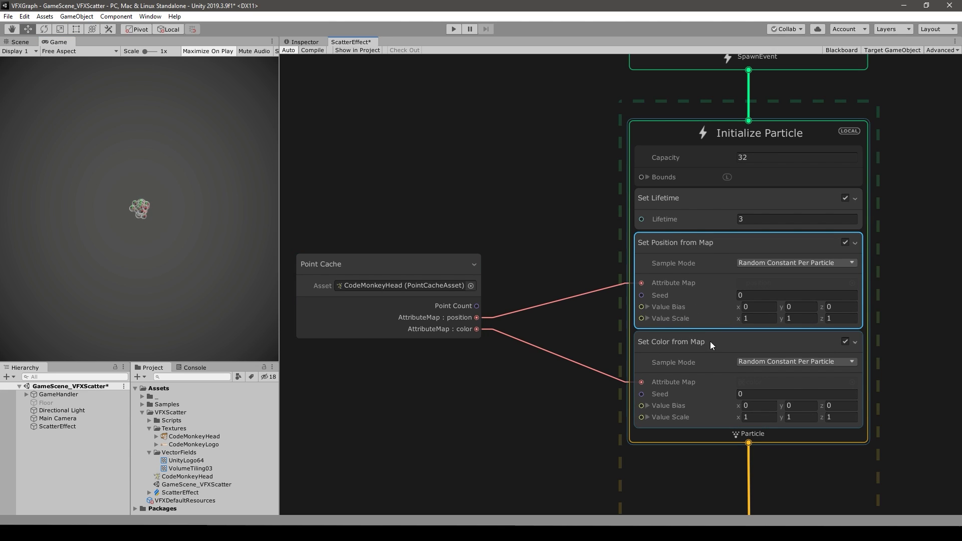
pyautogui.click(752, 319)
pyautogui.write('10')
pyautogui.click(371, 216)
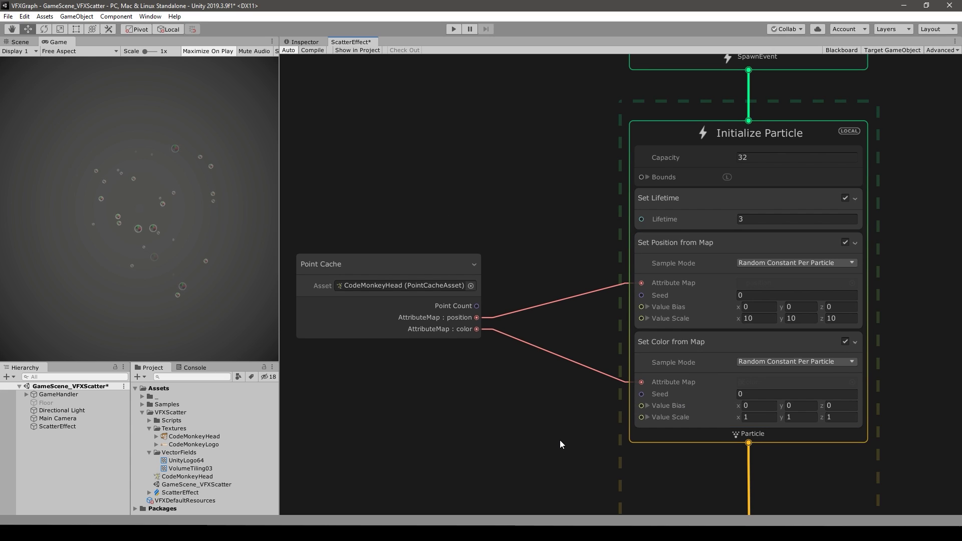
# - Set the Main Texture of Output Particle Quad to Default-ParticleSystem
pyautogui.moveTo(562, 446); pyautogui.dragTo(444, 221, button='middle')
pyautogui.scroll(2, 446, 285)
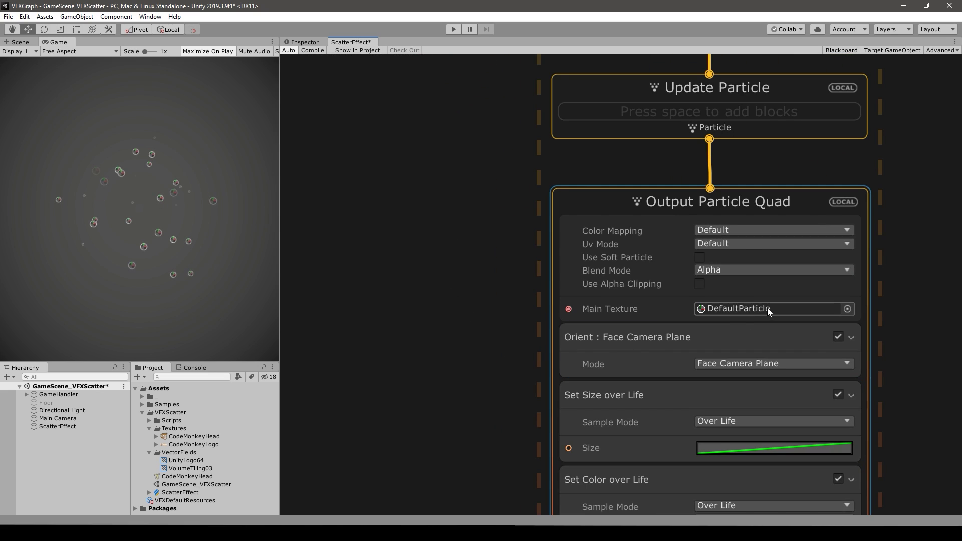
pyautogui.click(542, 184)
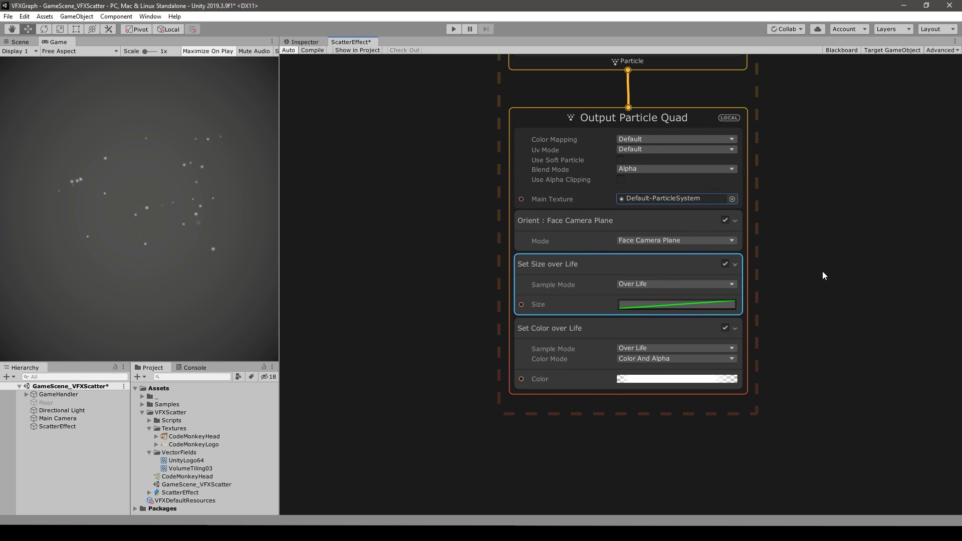
# - Edit the Set Size over Life curve so its first key has value 0.5 and its last key has value 0
pyautogui.click(645, 284)
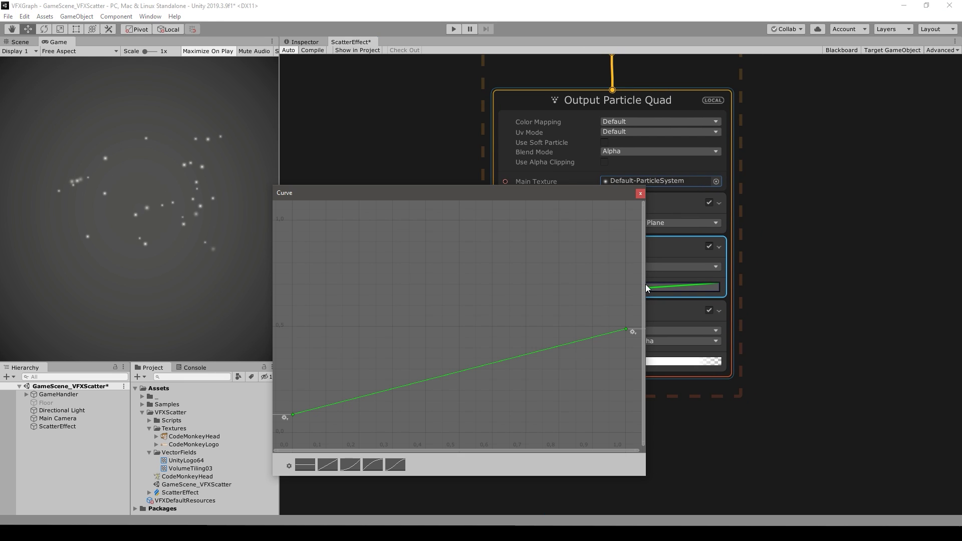
pyautogui.rightClick(293, 416)
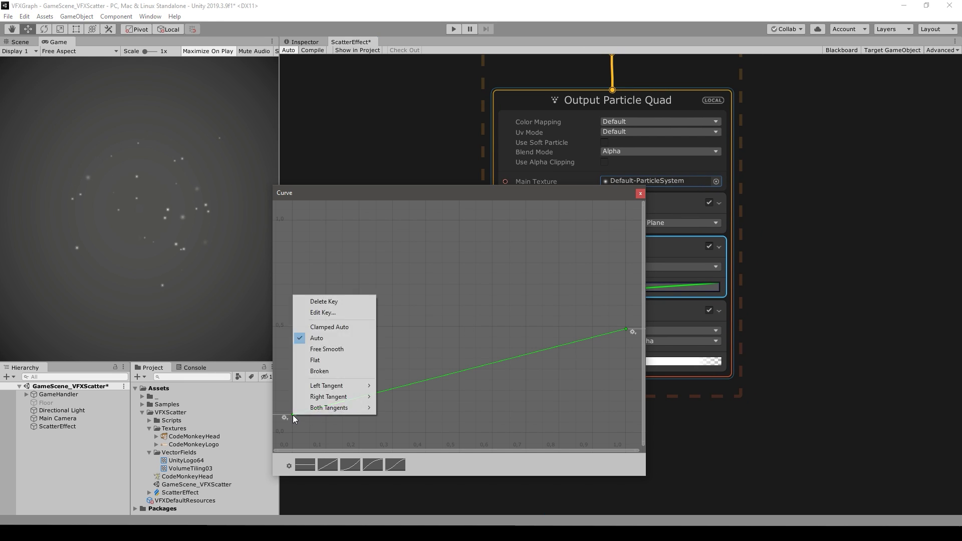
pyautogui.click(323, 314)
pyautogui.write('0.5')
pyautogui.press('Return')
pyautogui.rightClick(626, 329)
pyautogui.click(635, 349)
pyautogui.write('0')
pyautogui.press('Return')
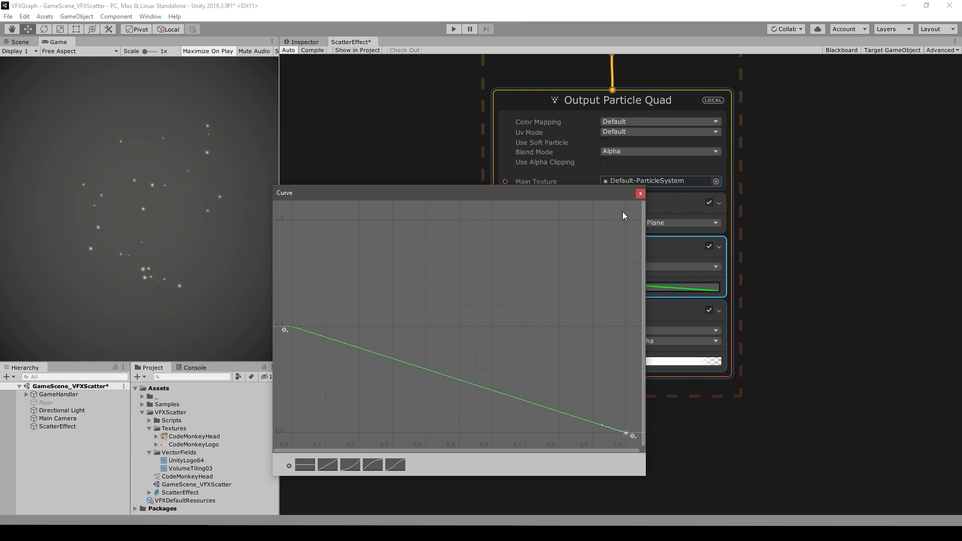
pyautogui.click(639, 194)
# - Set the Color Mode of the Set Color over Life block to Alpha
pyautogui.click(527, 323)
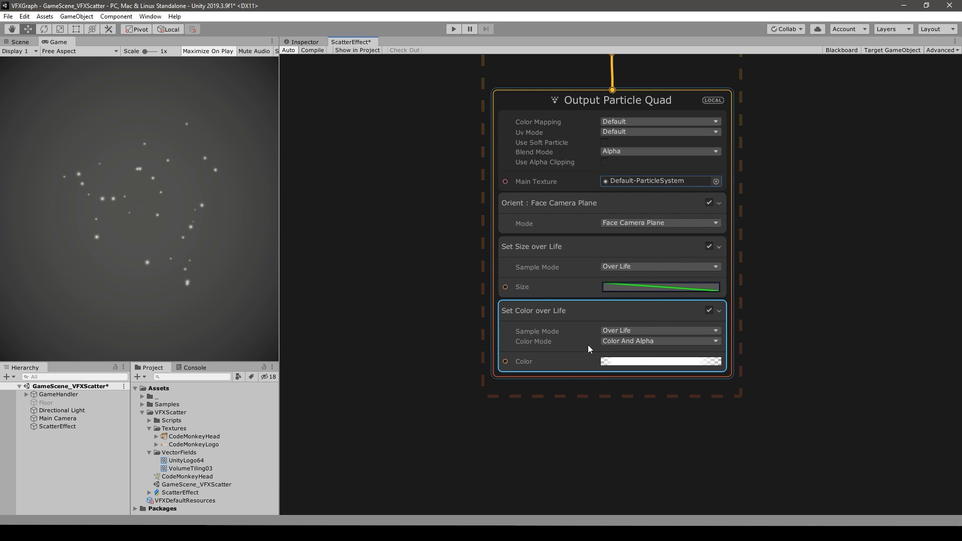
pyautogui.click(621, 342)
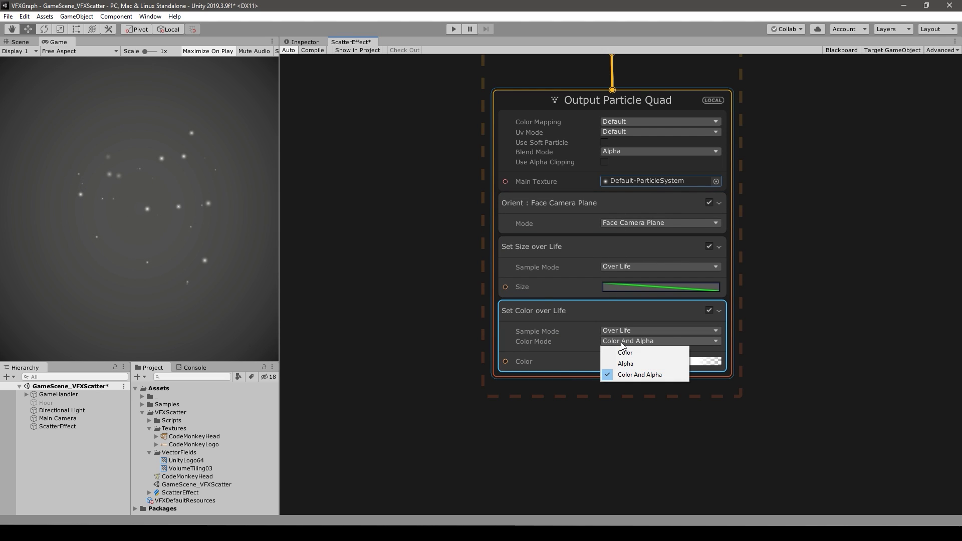
pyautogui.click(625, 364)
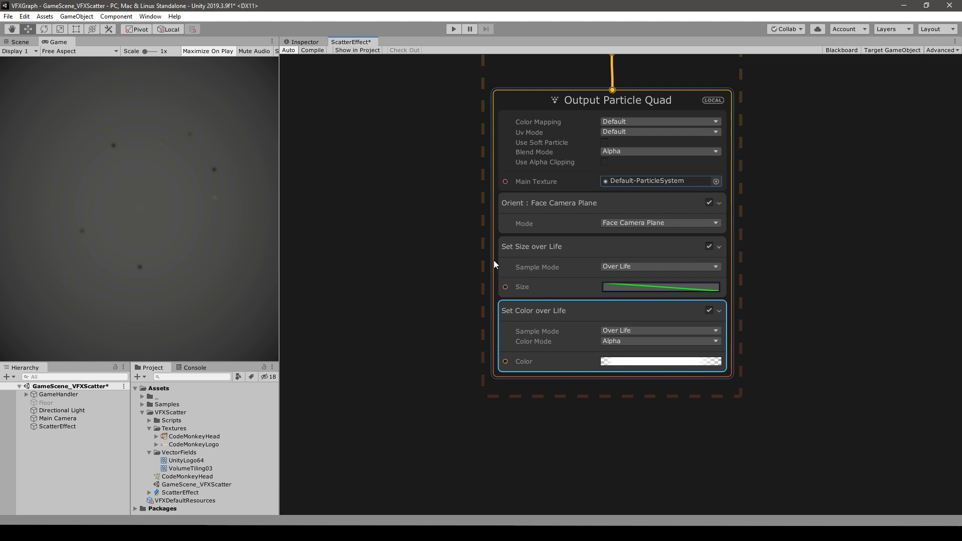
# - Remove the fade-in from the Set Color over Life gradient, leaving an alpha key of 255 at location 0%
pyautogui.click(629, 362)
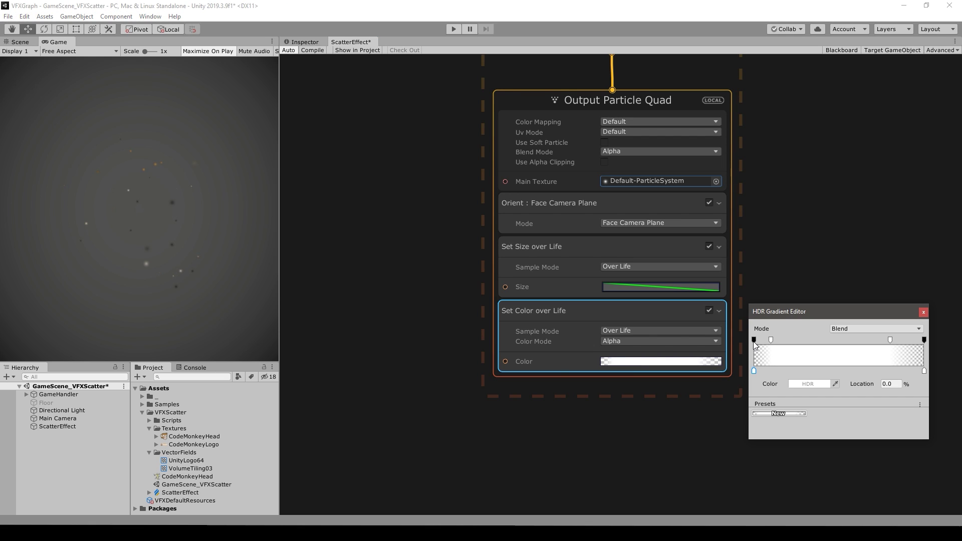
pyautogui.moveTo(755, 340)
pyautogui.mouseDown()
pyautogui.moveTo(754, 357)
pyautogui.moveTo(753, 341)
pyautogui.mouseUp()
pyautogui.click(770, 340)
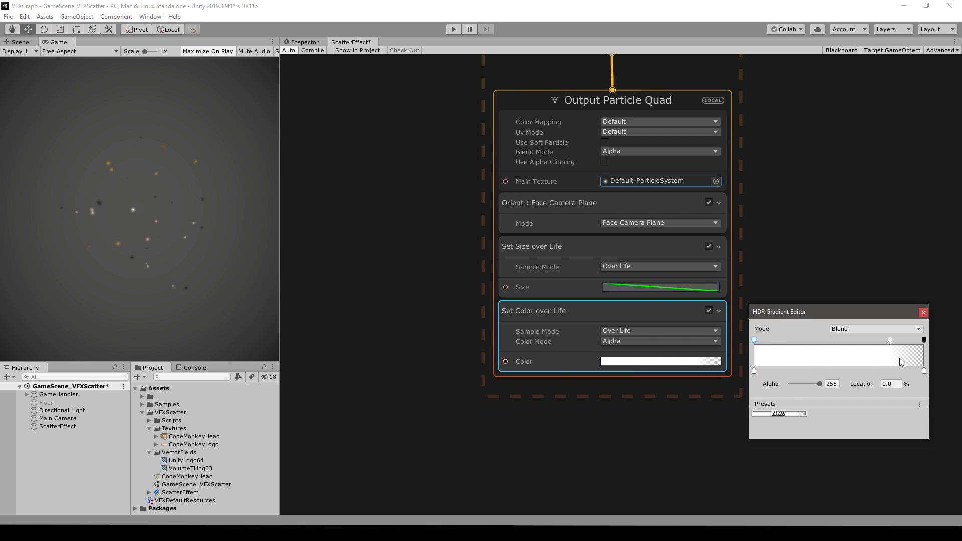
pyautogui.click(924, 313)
# - Set the Initialize Particle capacity to 320000 and the Constant Spawn Rate to 16000
pyautogui.scroll(-3, 407, 177)
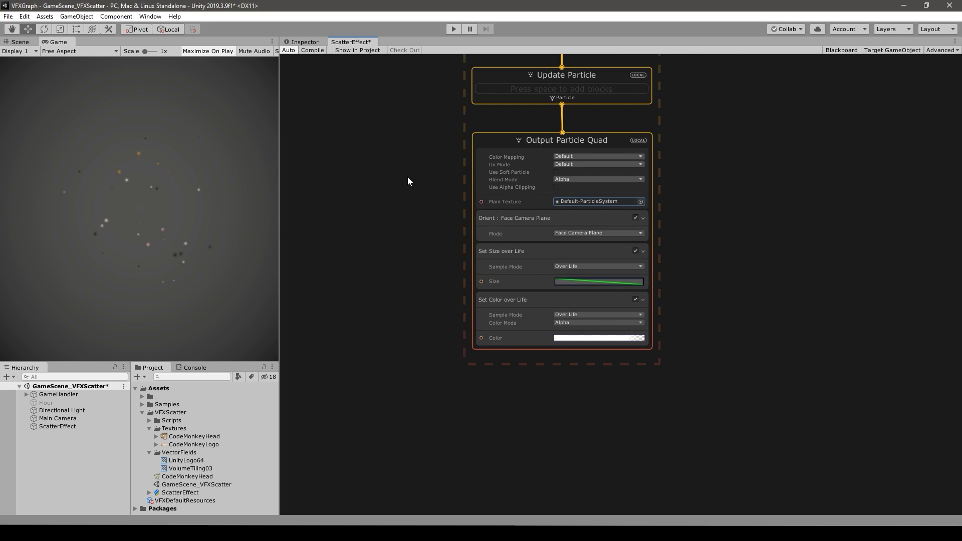
pyautogui.moveTo(407, 176); pyautogui.dragTo(434, 296, button='middle')
pyautogui.scroll(1, 440, 300)
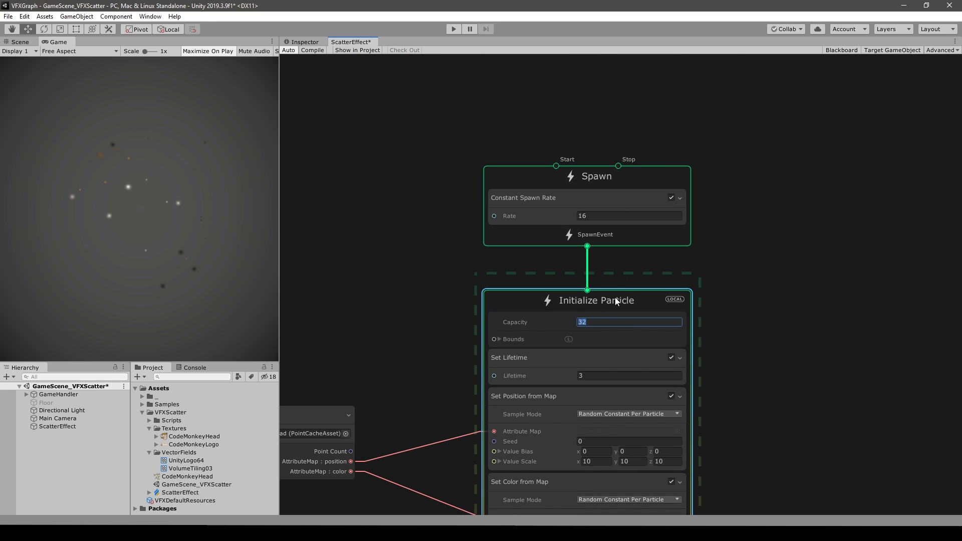
pyautogui.write('320000')
pyautogui.click(597, 214)
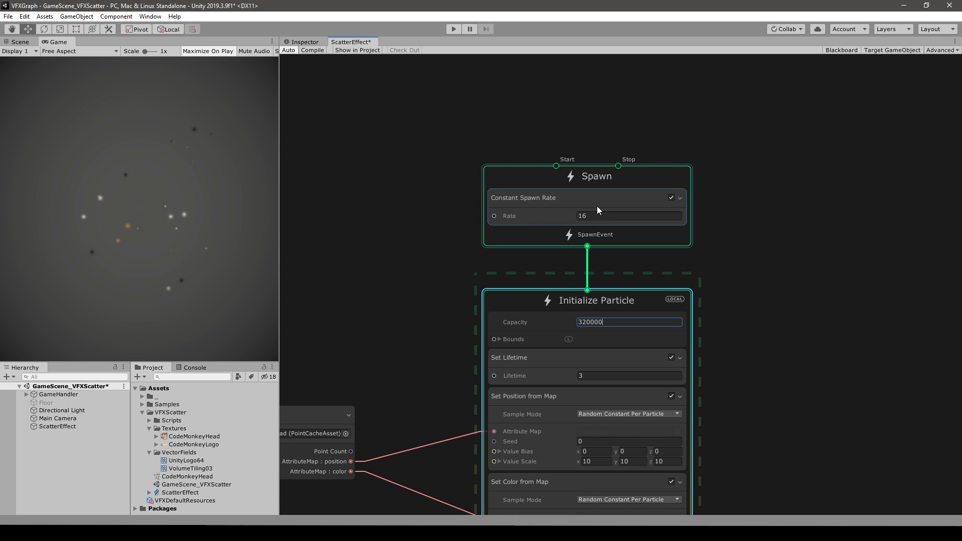
pyautogui.write('000')
pyautogui.press('Return')
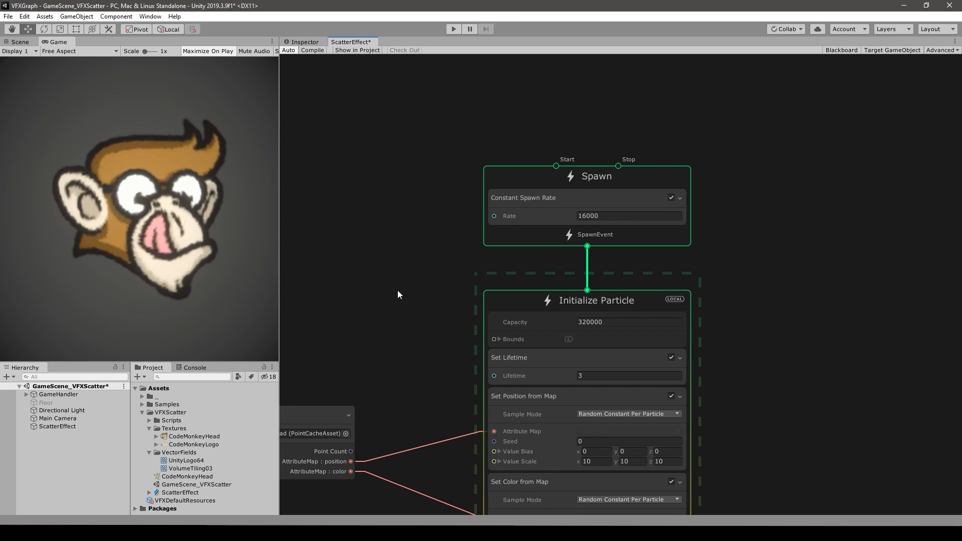
# - Set the Sample Mode of both the Set Position from Map and Set Color from Map blocks to Sequential
pyautogui.moveTo(398, 290); pyautogui.dragTo(413, 188, button='middle')
pyautogui.click(624, 299)
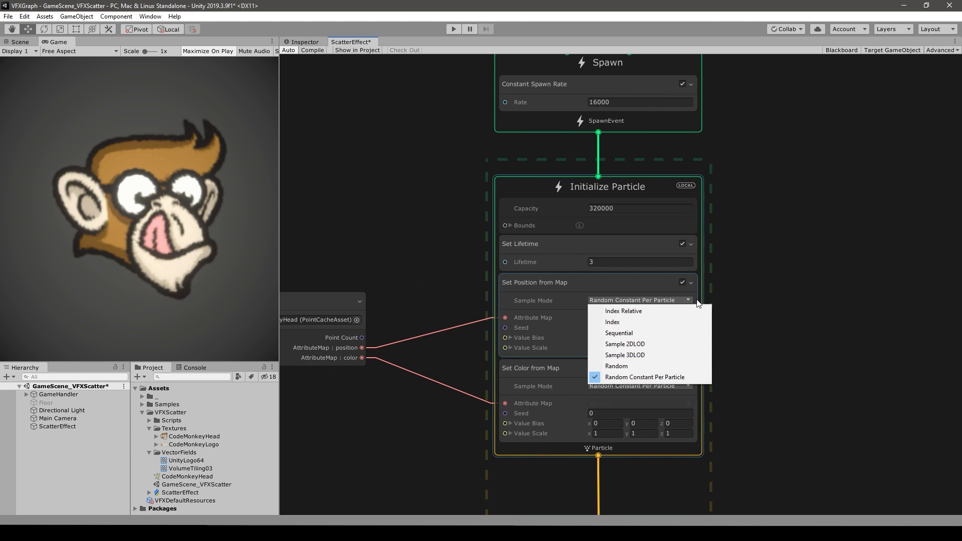
pyautogui.click(619, 332)
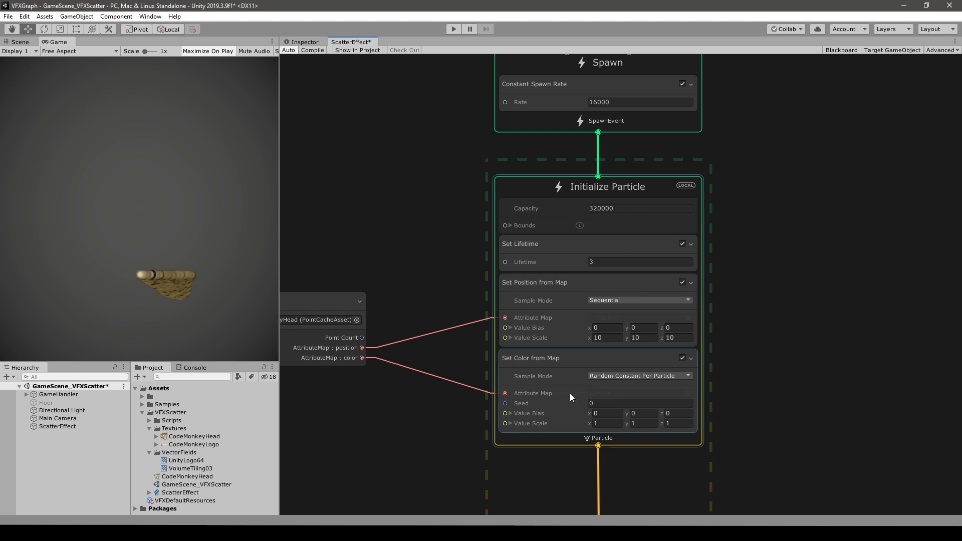
pyautogui.click(621, 375)
pyautogui.click(618, 409)
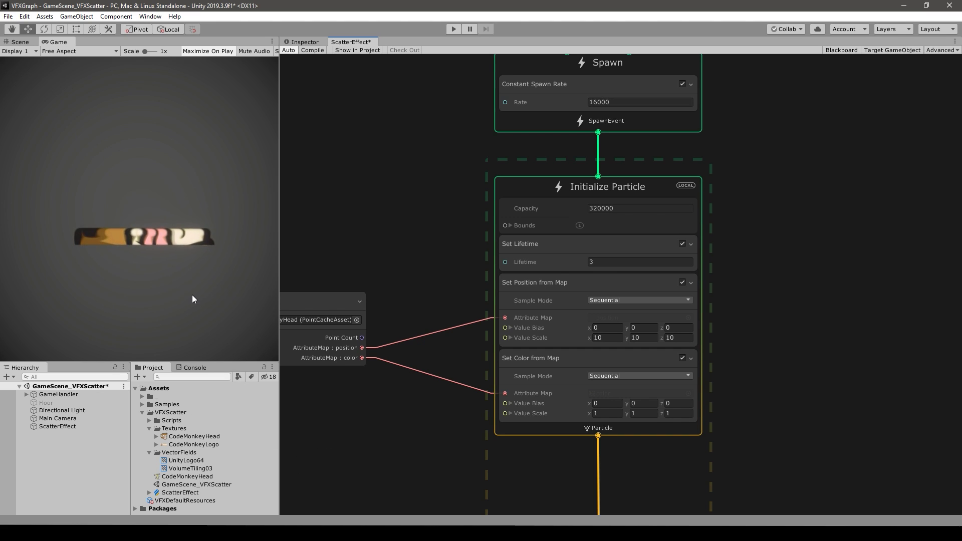
# - Set the Constant Spawn Rate in the Spawn context to 160000
pyautogui.click(623, 109)
pyautogui.click(638, 102)
pyautogui.click(638, 101)
pyautogui.write('0')
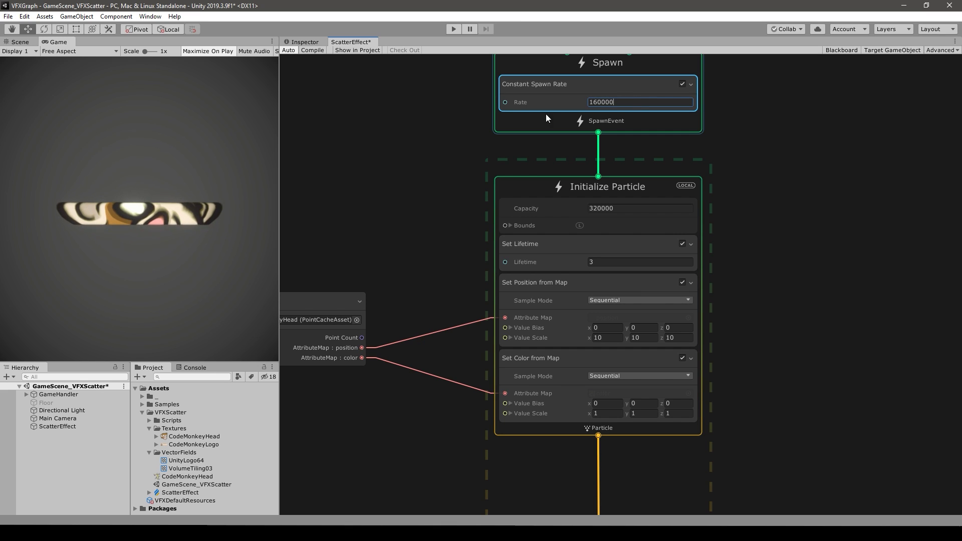
pyautogui.click(622, 145)
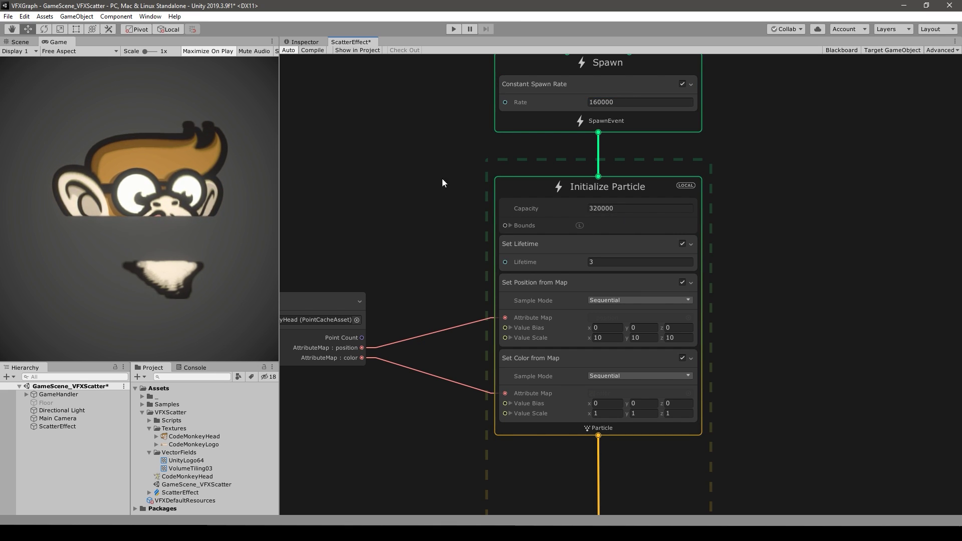
# - Set the capacity of the Initialize Particle context to 1000000
pyautogui.click(630, 209)
pyautogui.write('0')
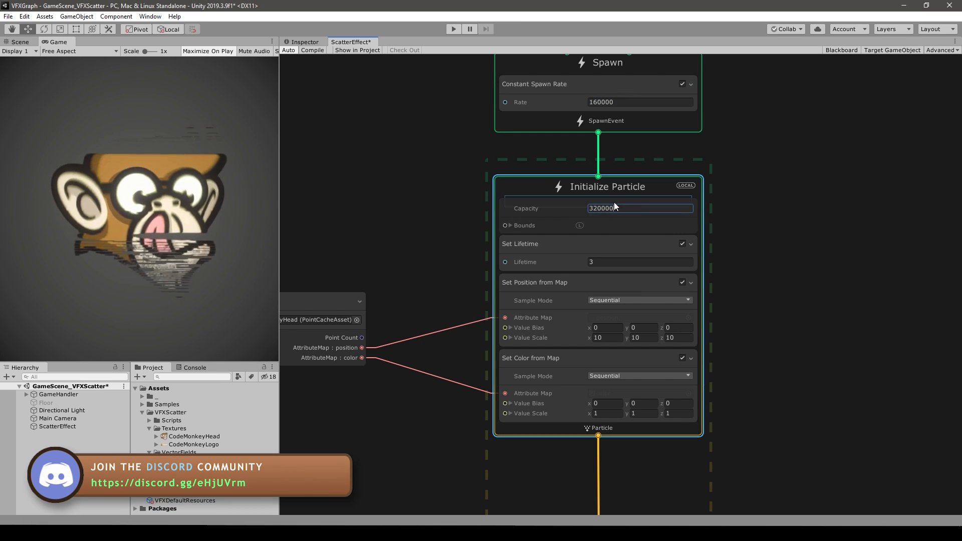
pyautogui.press('Return')
pyautogui.doubleClick(603, 208)
pyautogui.write('1000000')
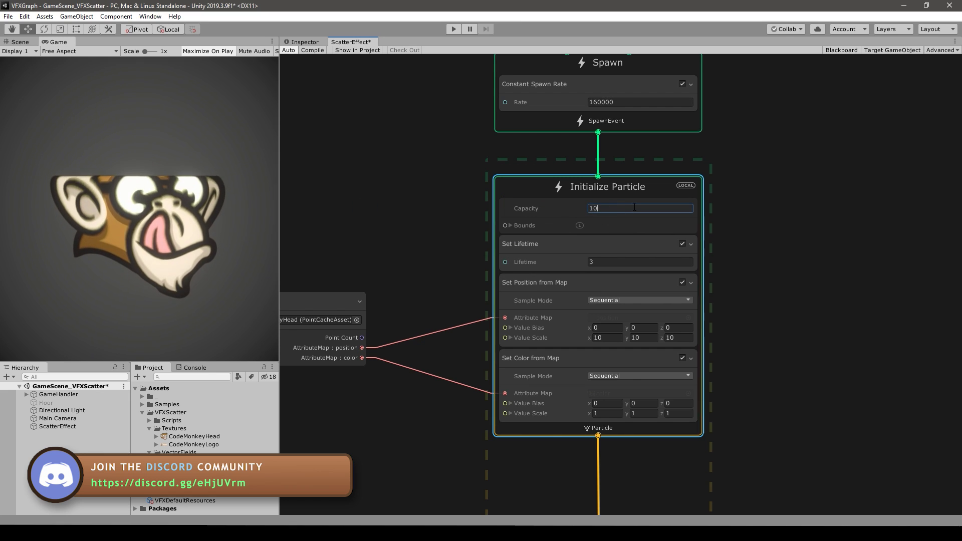
pyautogui.press('Return')
pyautogui.click(389, 230)
# - Set the particle lifetime to 2 and the Constant Spawn Rate to 300000
pyautogui.doubleClick(640, 262)
pyautogui.write('2')
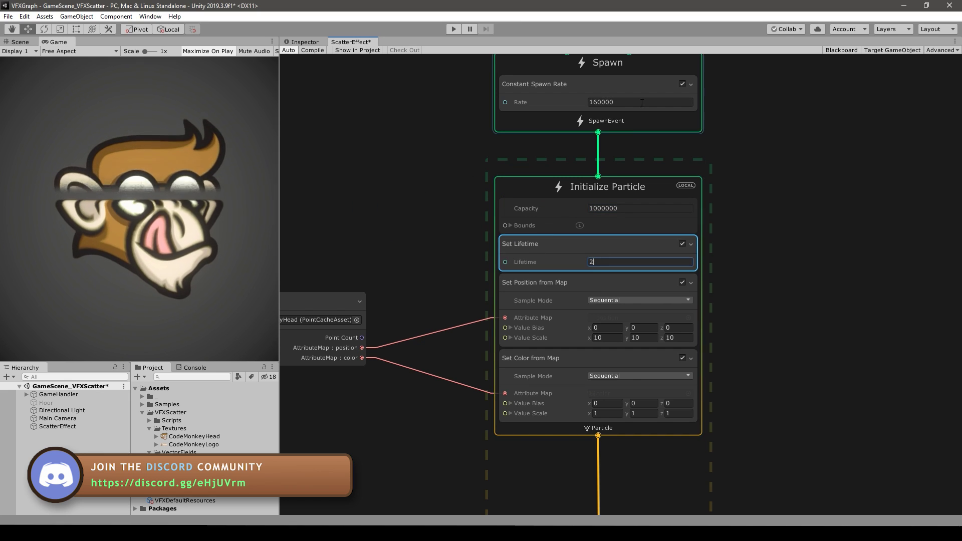
pyautogui.doubleClick(629, 102)
pyautogui.write('300000')
pyautogui.click(359, 170)
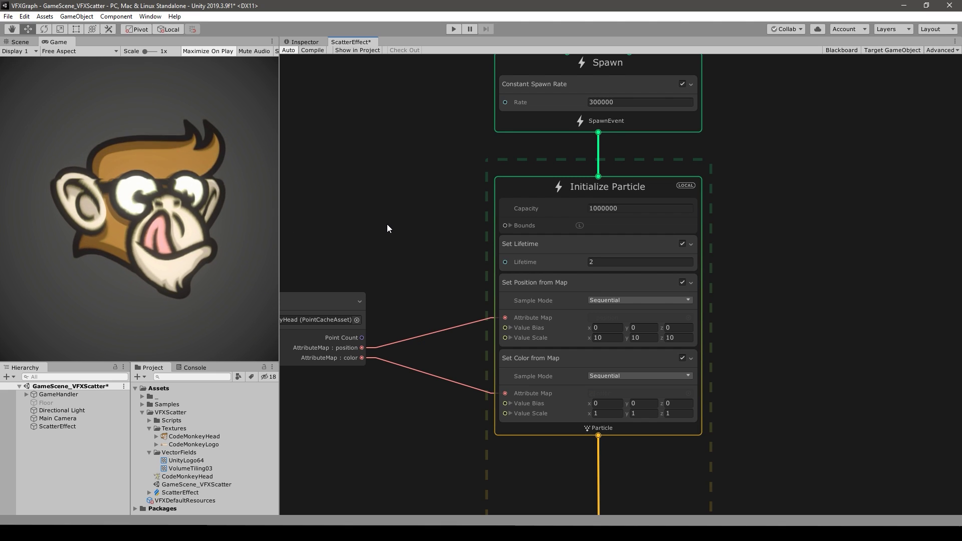
# - Disable the Constant Spawn Rate block and add a Single Burst block to the Spawn context
pyautogui.moveTo(390, 181); pyautogui.dragTo(379, 247, button='middle')
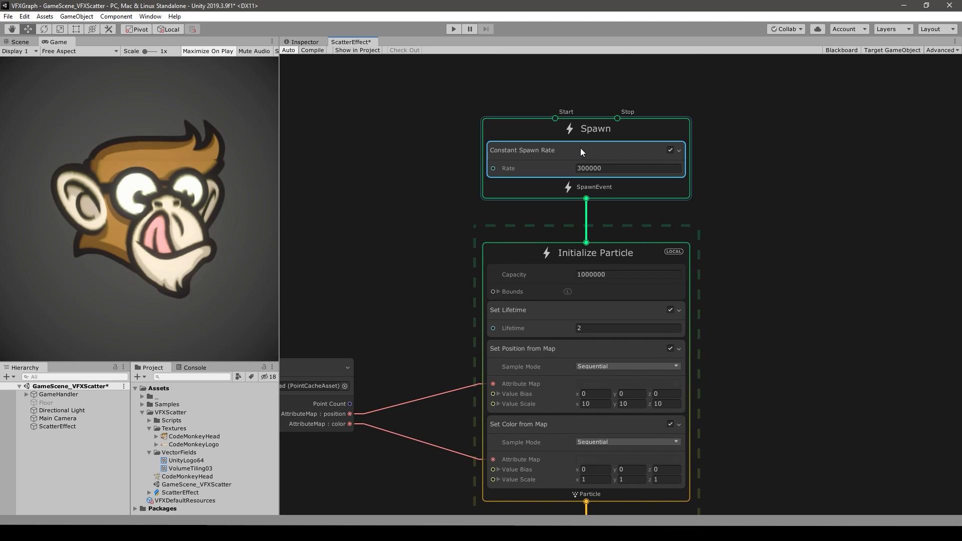
pyautogui.click(670, 150)
pyautogui.click(617, 188)
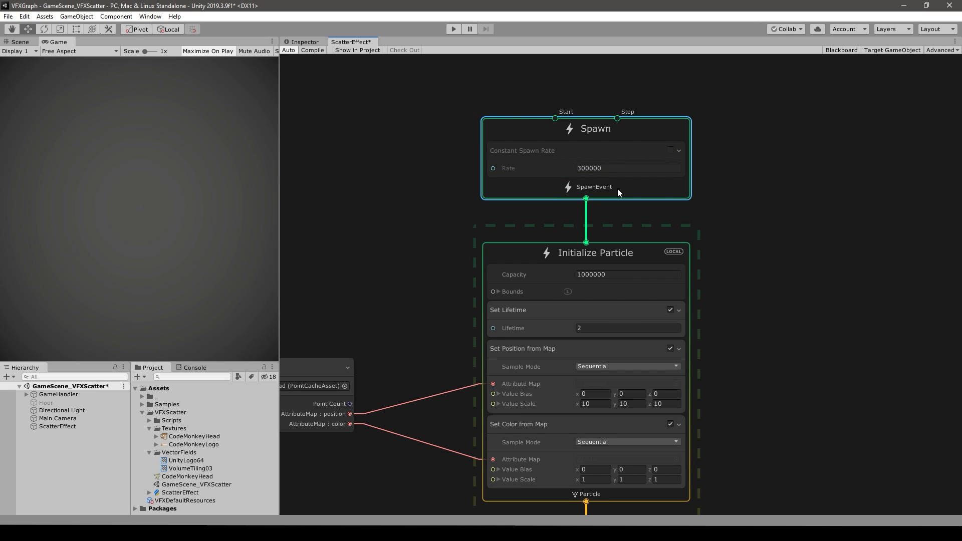
pyautogui.press('space')
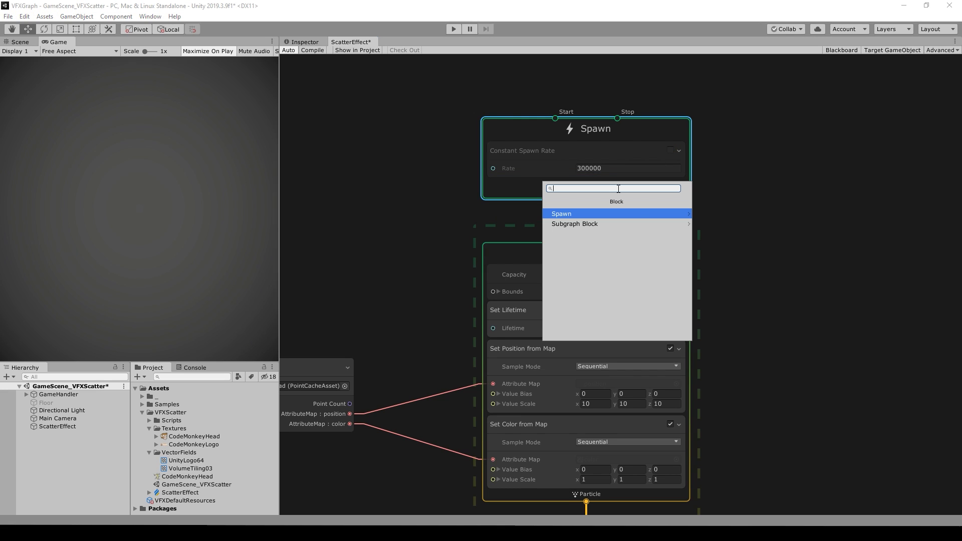
pyautogui.write('burst')
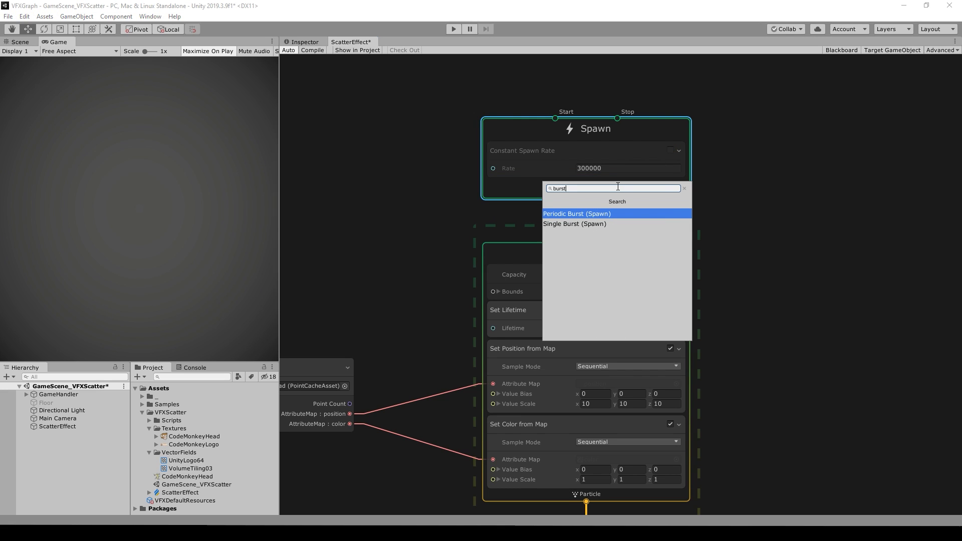
pyautogui.click(557, 223)
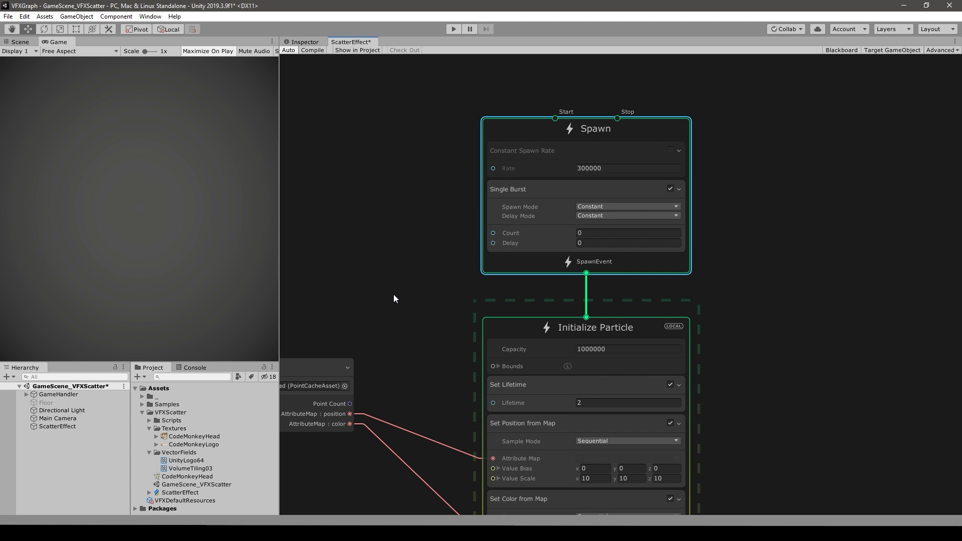
# - Connect the point cache's Point Count to the Single Burst Count and play the ScatterEffect in the Scene view
pyautogui.moveTo(517, 232); pyautogui.dragTo(541, 232)
pyautogui.moveTo(350, 404); pyautogui.dragTo(493, 233)
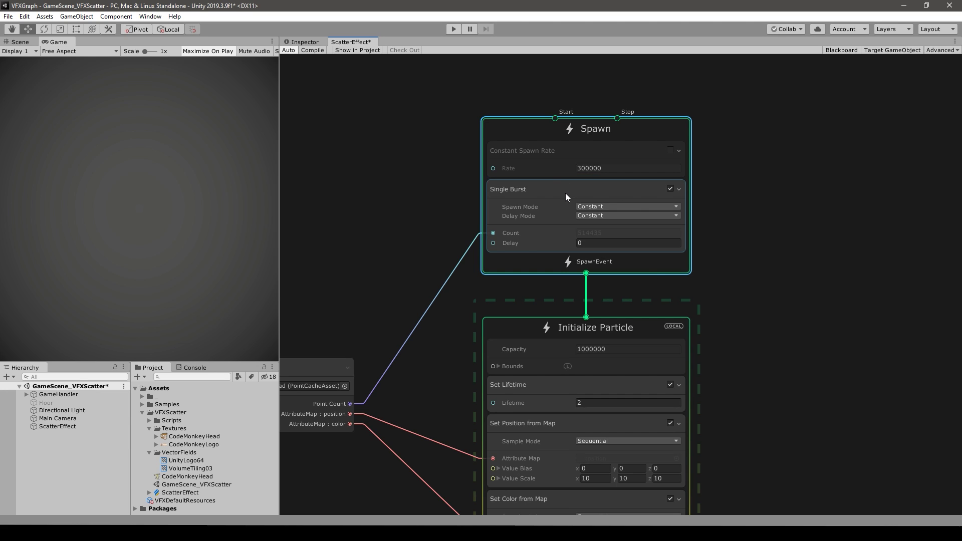
pyautogui.click(23, 42)
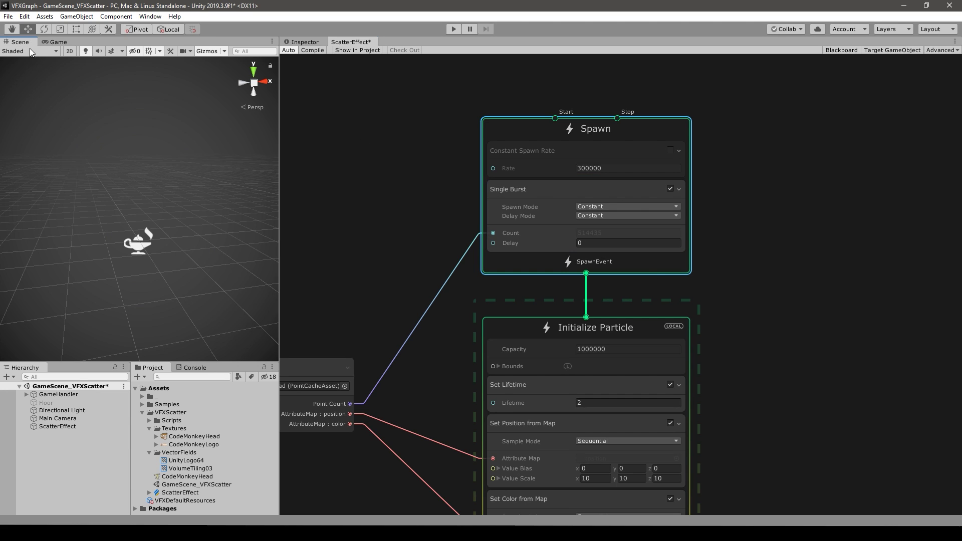
pyautogui.click(142, 248)
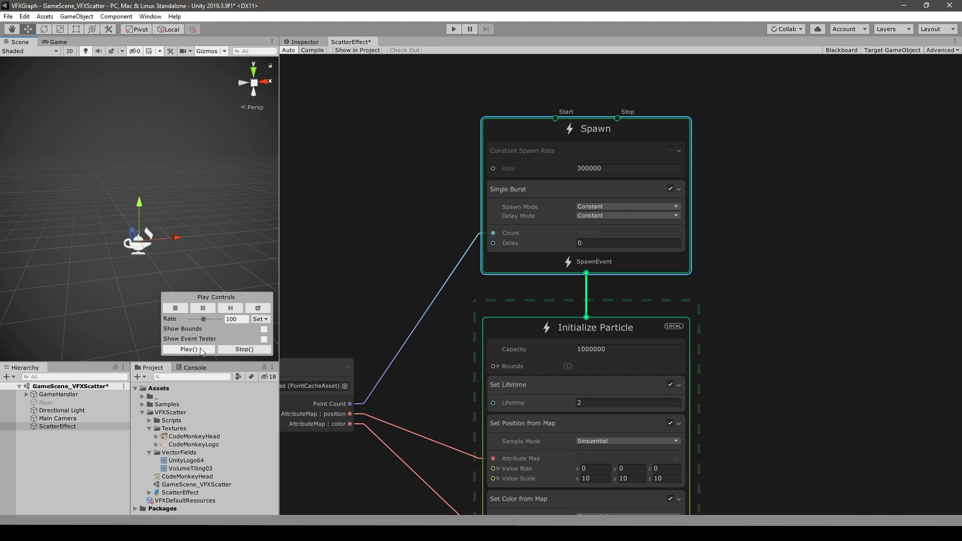
pyautogui.click(200, 348)
# - Add a Periodic Burst block to the Spawn context and connect the point cache's Point Count to its Count
pyautogui.press('space')
pyautogui.write('per')
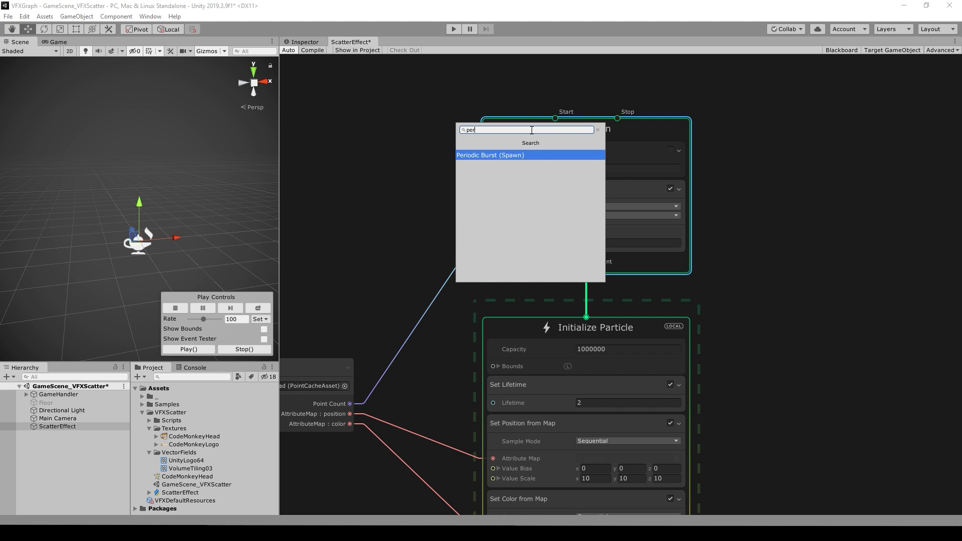
pyautogui.press('Return')
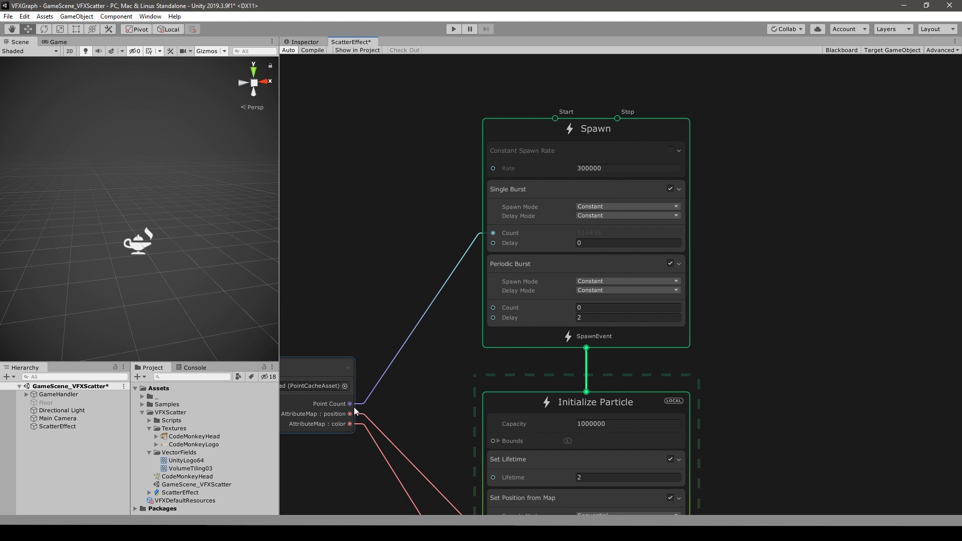
pyautogui.moveTo(351, 404); pyautogui.dragTo(493, 307)
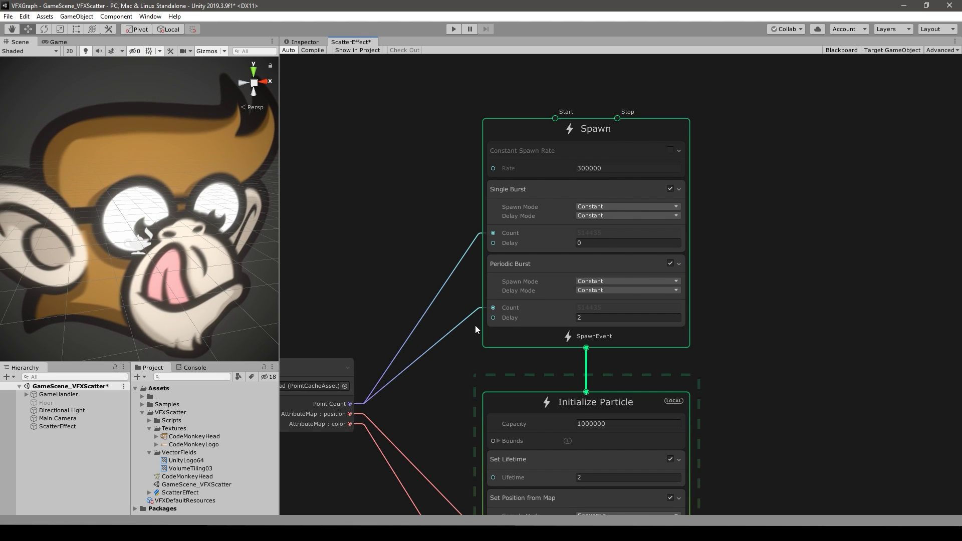
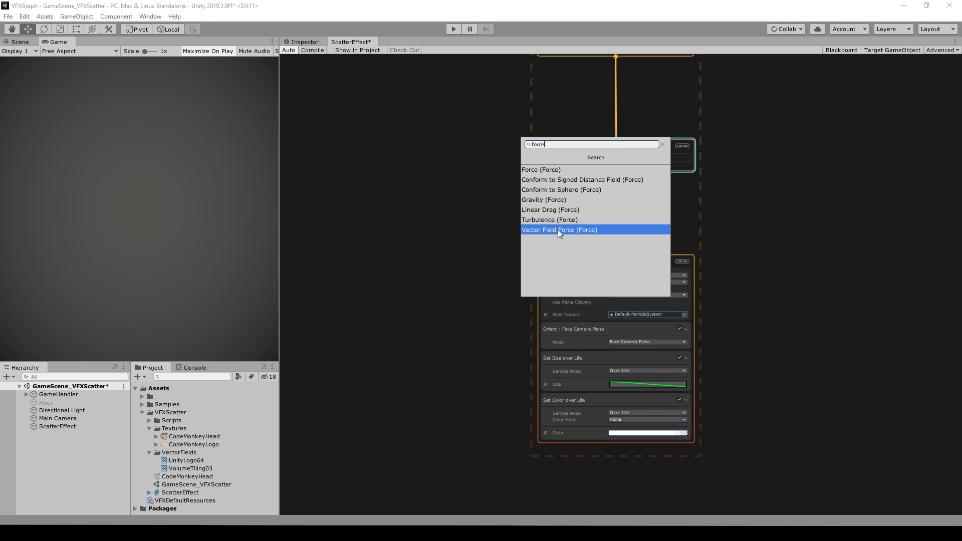
# - Add a Turbulence block to the Update Particle context with the Perlin noise type and an intensity of 2
pyautogui.click(547, 220)
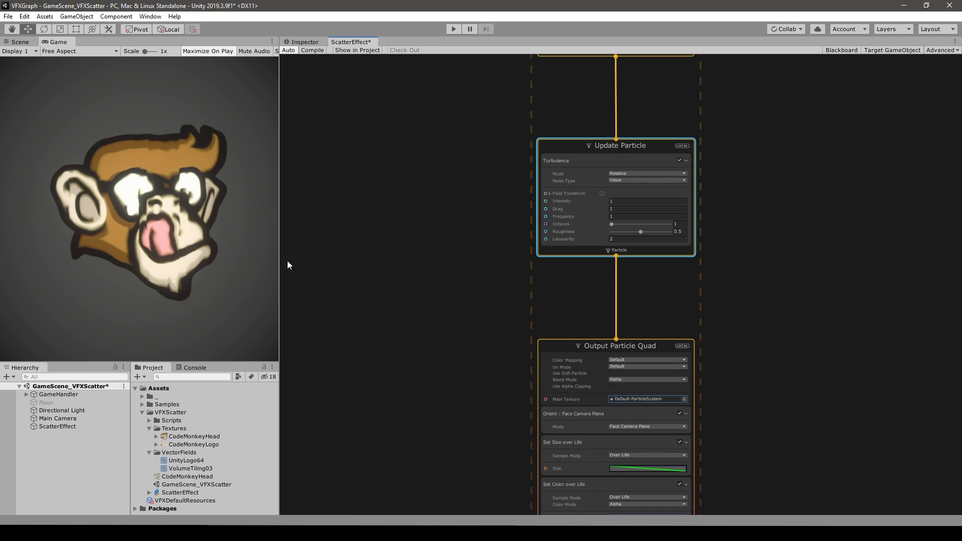
pyautogui.moveTo(311, 315); pyautogui.dragTo(435, 357, button='middle')
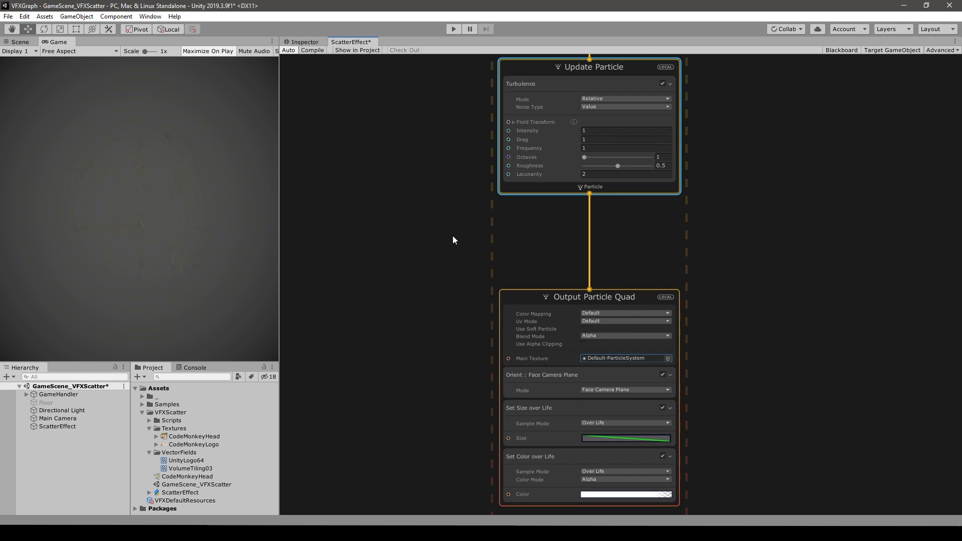
pyautogui.scroll(4, 453, 220)
pyautogui.moveTo(484, 265); pyautogui.dragTo(377, 313, button='middle')
pyautogui.click(601, 222)
pyautogui.click(576, 249)
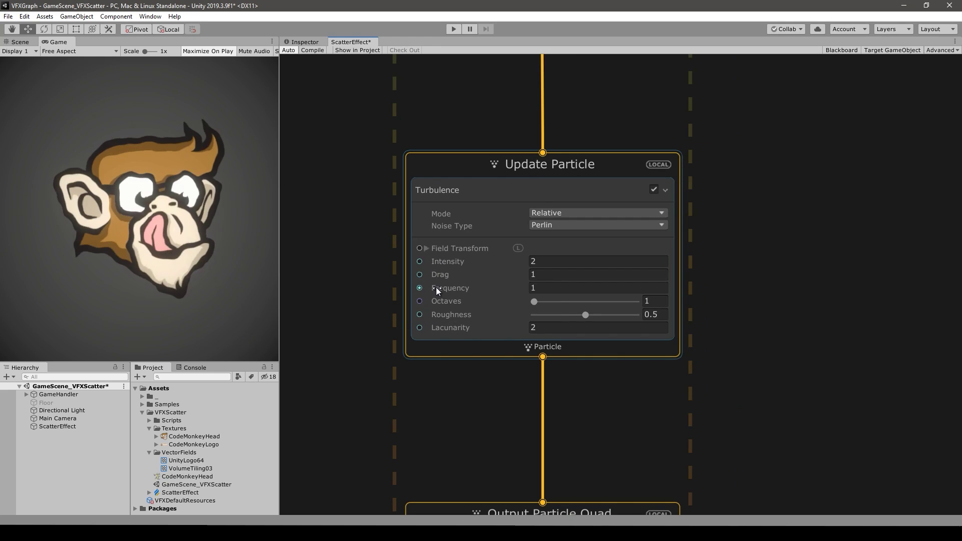
# - Set the Turbulence block's Field Transform scale to 2 on all three axes
pyautogui.moveTo(433, 288); pyautogui.dragTo(506, 306)
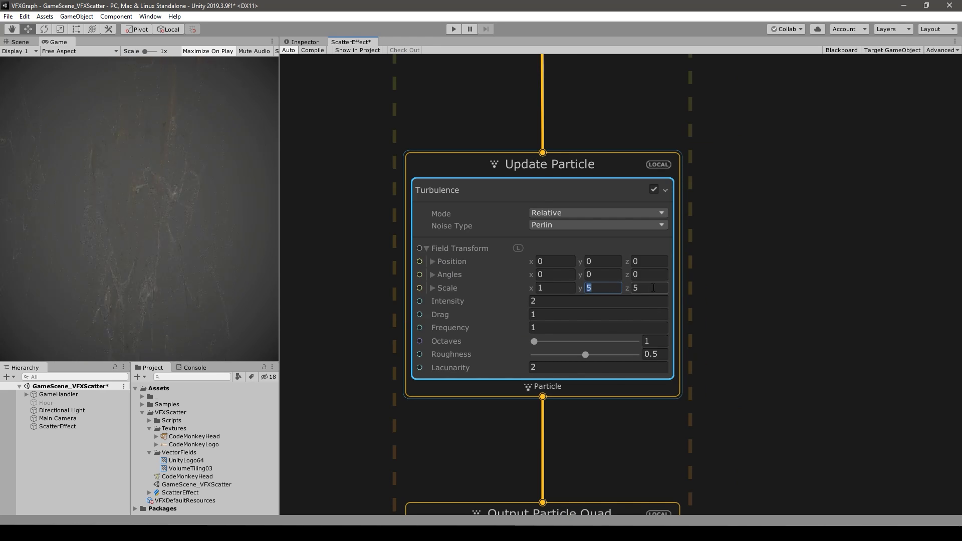
pyautogui.click(575, 288)
pyautogui.write('2')
pyautogui.click(455, 268)
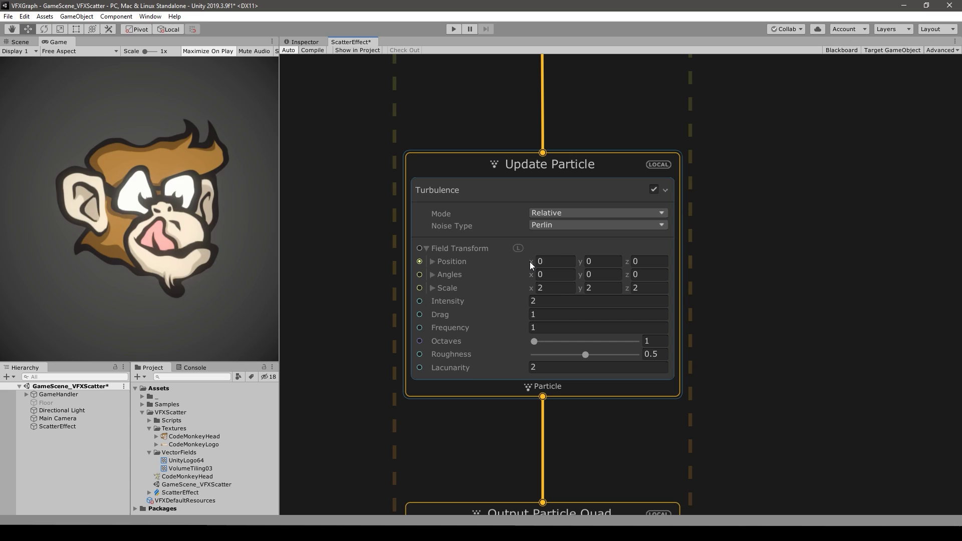
# - Try shifting the Turbulence field's position along X and undo the shift
pyautogui.moveTo(531, 266); pyautogui.dragTo(811, 258)
pyautogui.hotkey('ctrl', 'z')
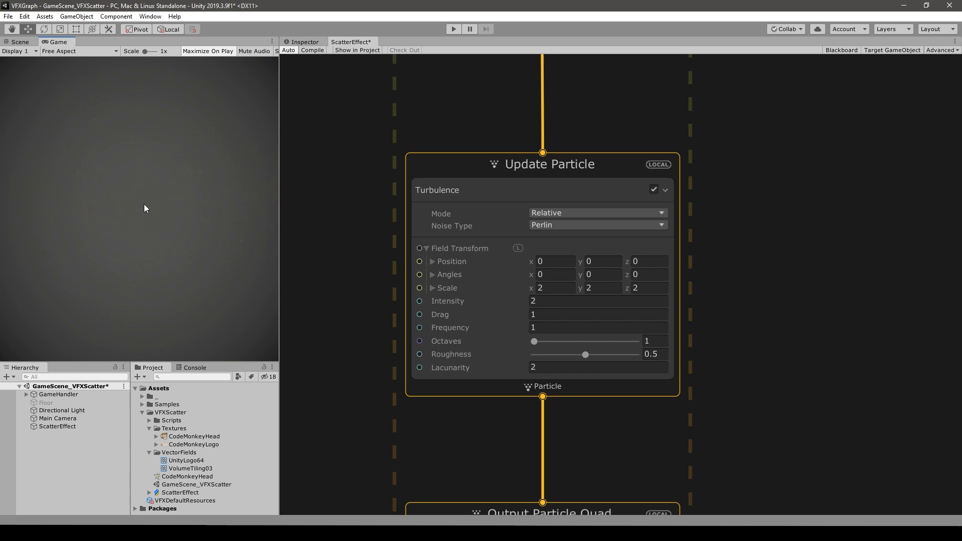
pyautogui.click(501, 390)
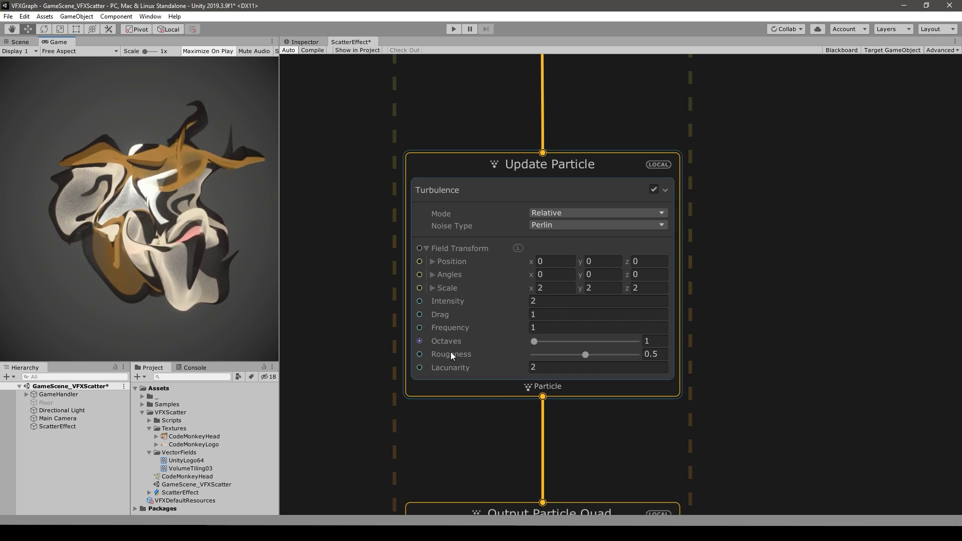
# - Disable the Turbulence block and add a Vector Field Force block to the Update Particle context
pyautogui.click(654, 189)
pyautogui.press('space')
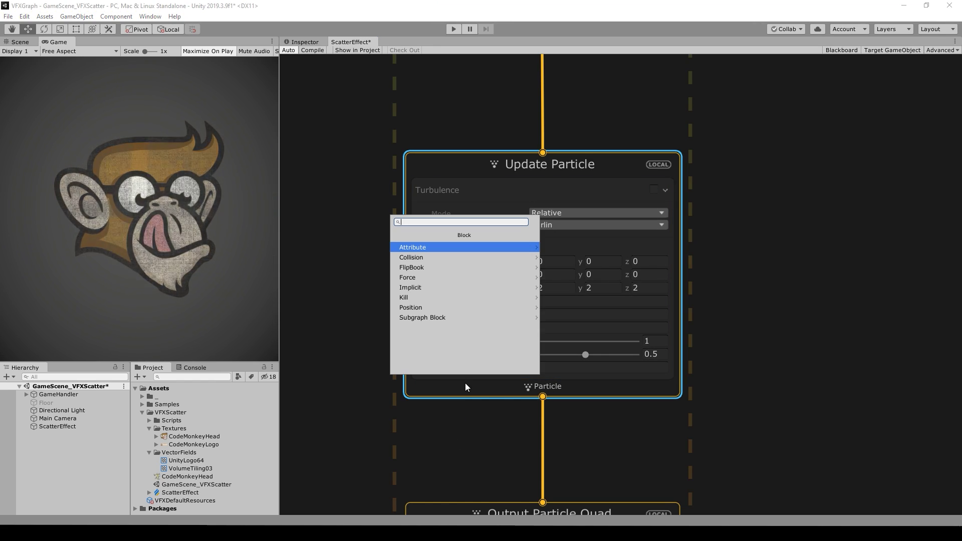
pyautogui.write('force')
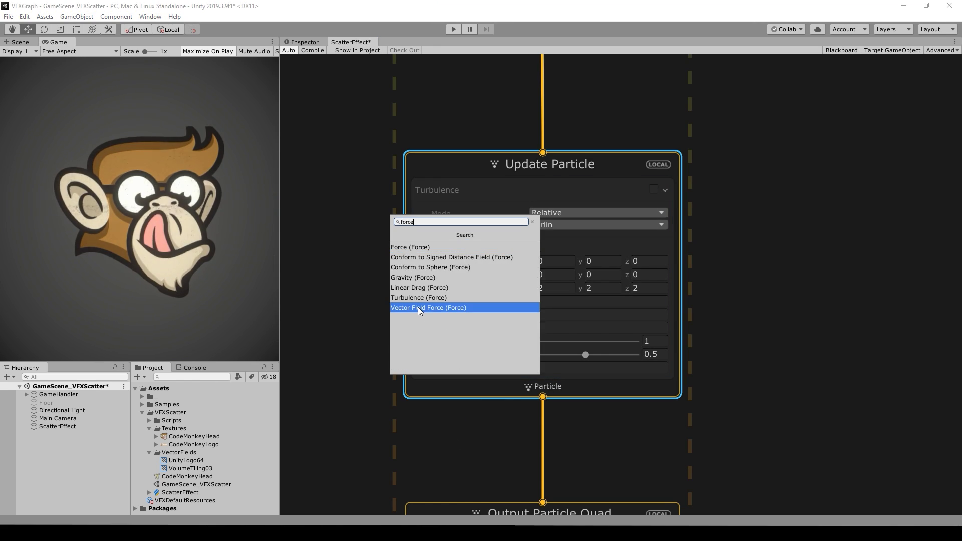
pyautogui.click(420, 307)
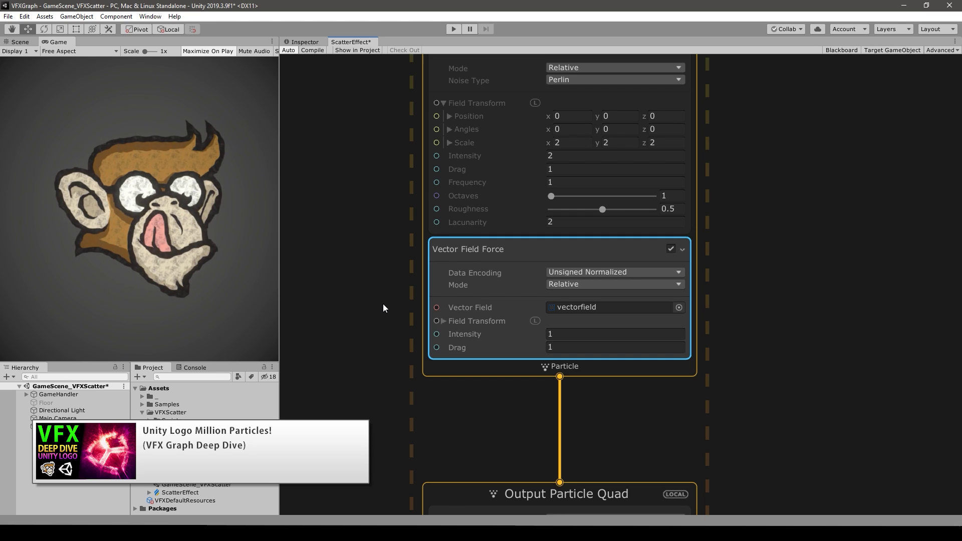
# - Try the Signed data encoding on the Vector Field Force block and switch back to Unsigned Normalized
pyautogui.click(572, 274)
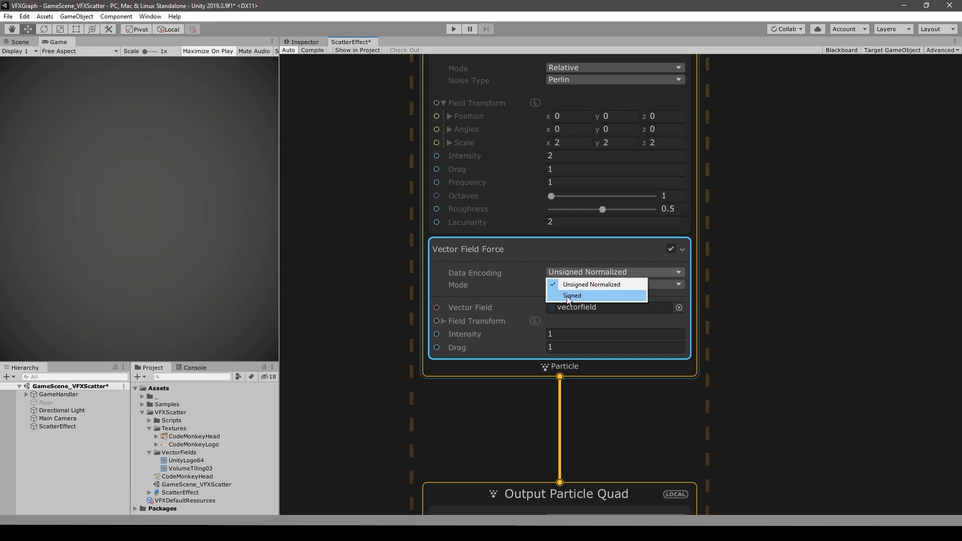
pyautogui.click(571, 295)
pyautogui.click(573, 273)
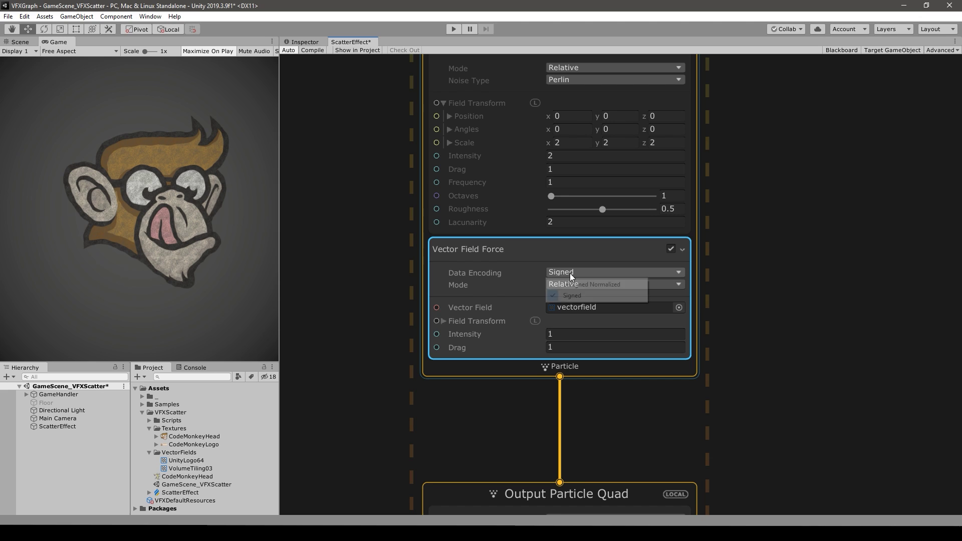
pyautogui.click(573, 285)
# - Set the Vector Field Force intensity to 2 and its Field Transform X size to 5
pyautogui.click(444, 321)
pyautogui.click(576, 374)
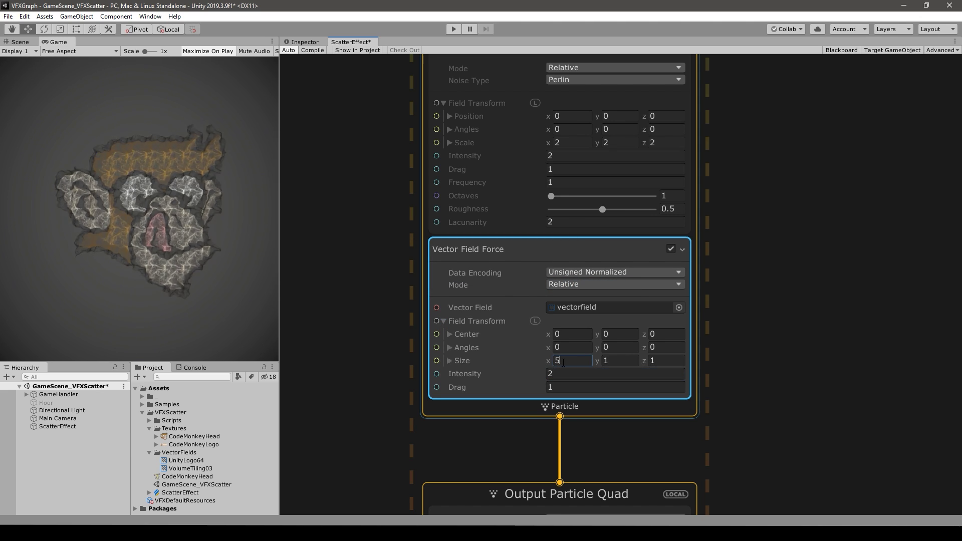
pyautogui.click(563, 361)
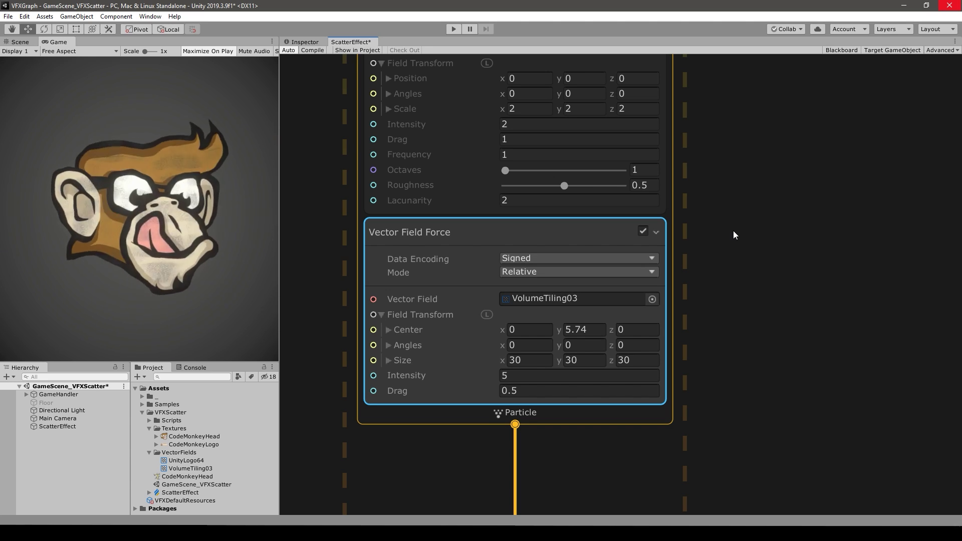
# - Re-enable the Turbulence block in the Update Particle context alongside the Vector Field Force
pyautogui.scroll(-1, 732, 235)
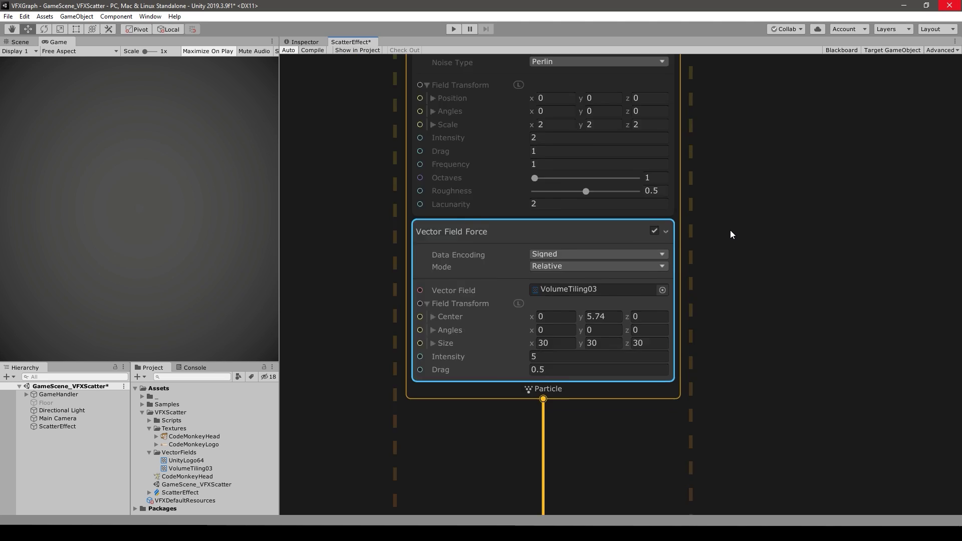
pyautogui.scroll(-1, 732, 235)
pyautogui.moveTo(726, 139); pyautogui.dragTo(727, 247, button='middle')
pyautogui.click(666, 160)
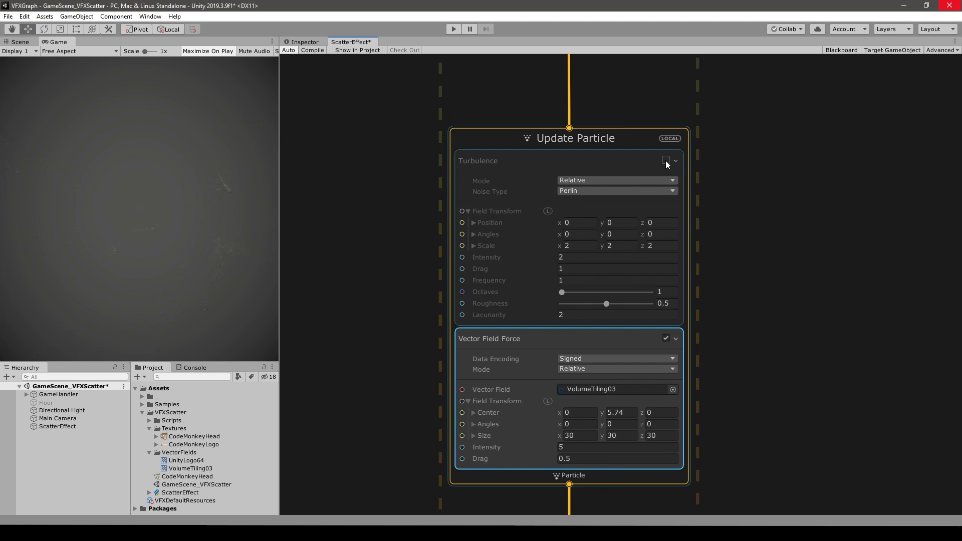
pyautogui.click(666, 160)
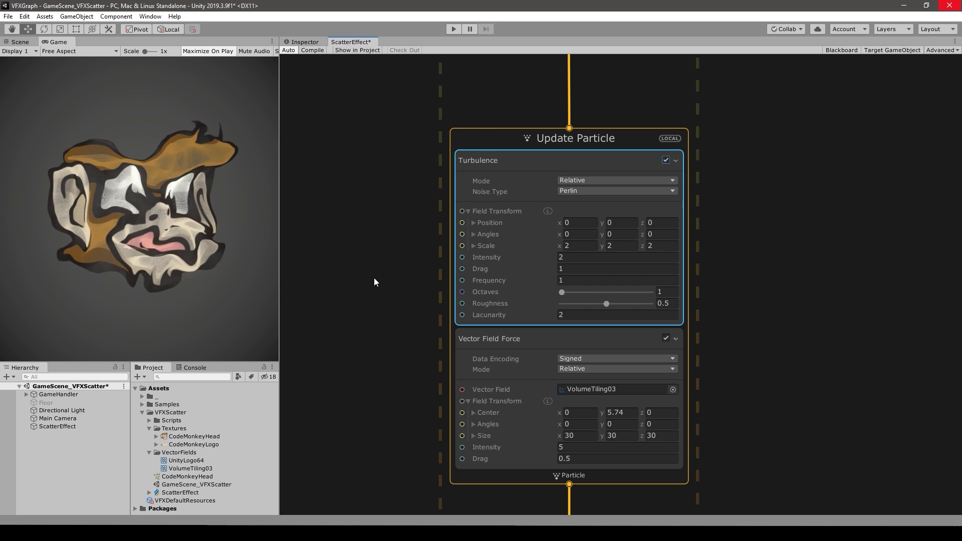
# - Add the CodeMonkeyHead texture to the scene as a sprite object in the Hierarchy
pyautogui.click(374, 282)
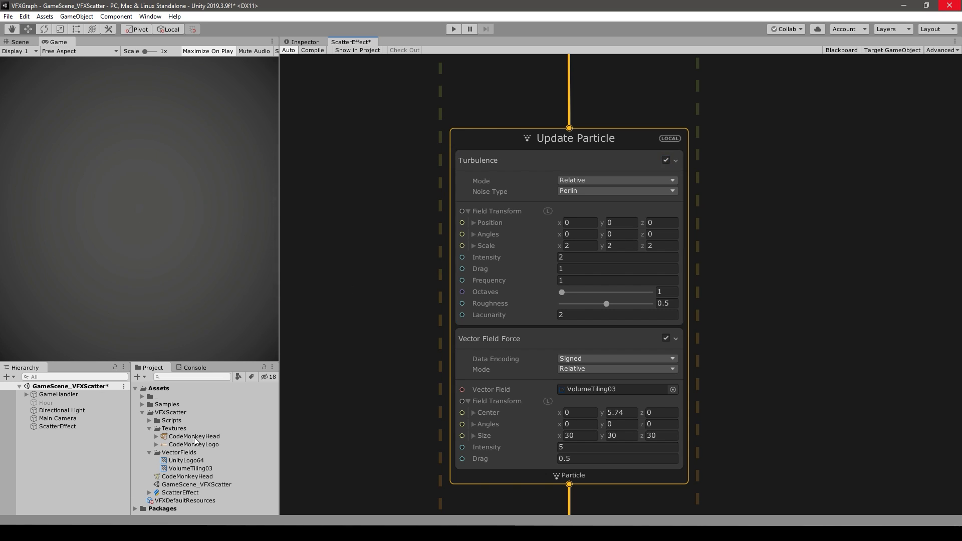
pyautogui.moveTo(17, 462); pyautogui.dragTo(69, 469)
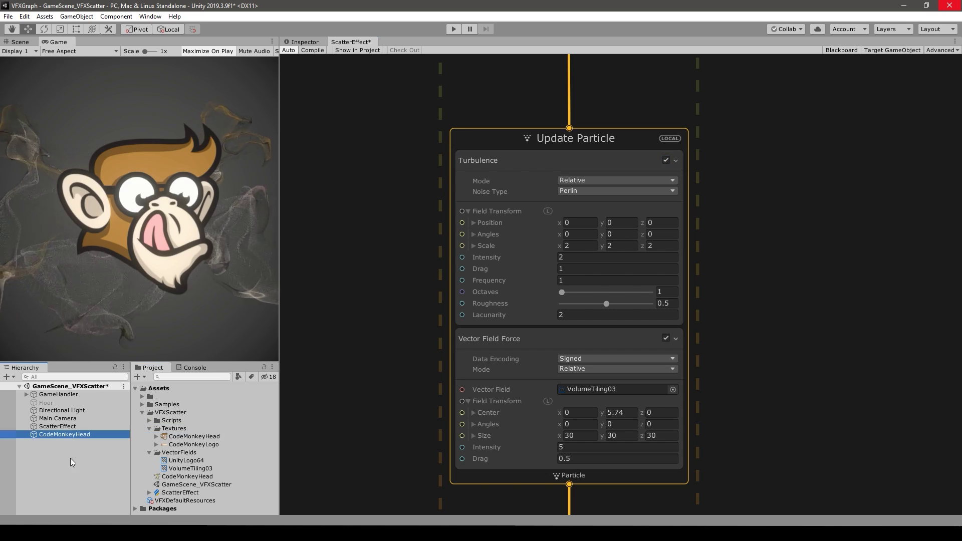
pyautogui.click(26, 467)
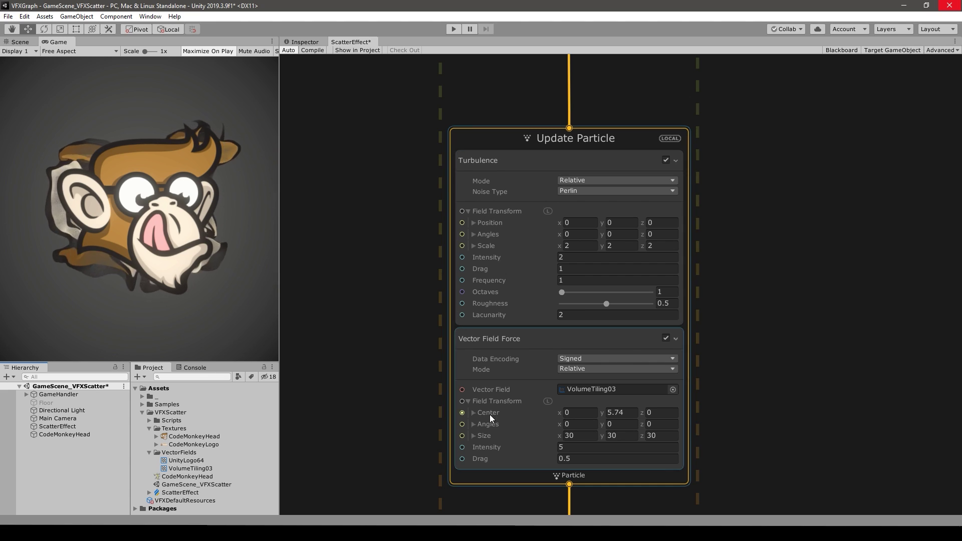
# - Disable the Turbulence and Vector Field Force blocks and compare the particle image with the sprite in the Scene view
pyautogui.click(665, 160)
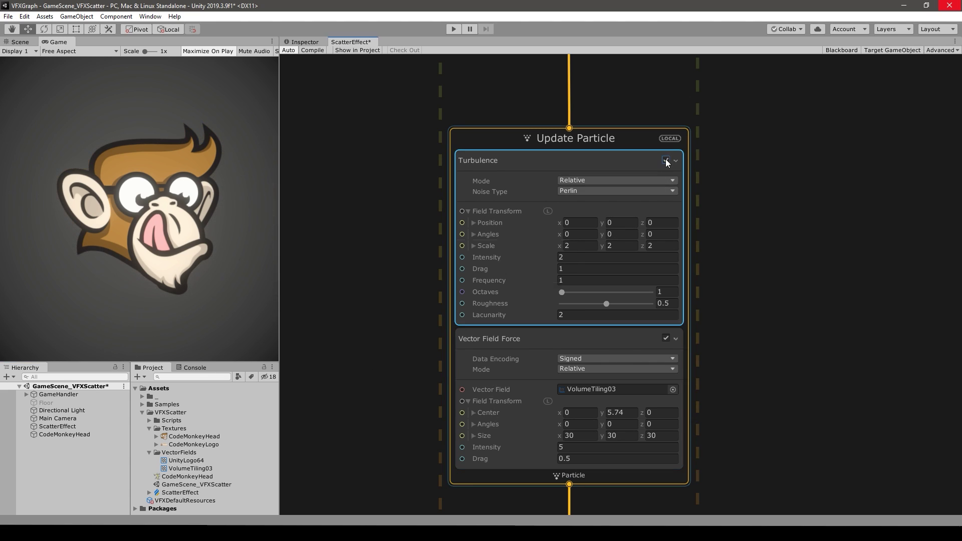
pyautogui.click(665, 338)
pyautogui.click(19, 42)
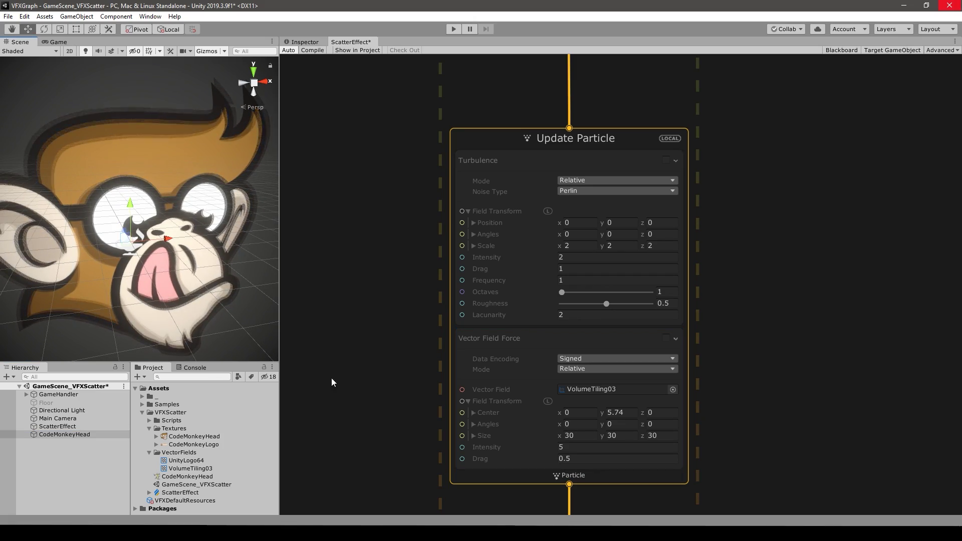
# - Adjust the ScatterEffect object's scale to match the CodeMonkeyHead sprite, using 0.96 on X, Y and Z
pyautogui.click(305, 42)
pyautogui.click(58, 426)
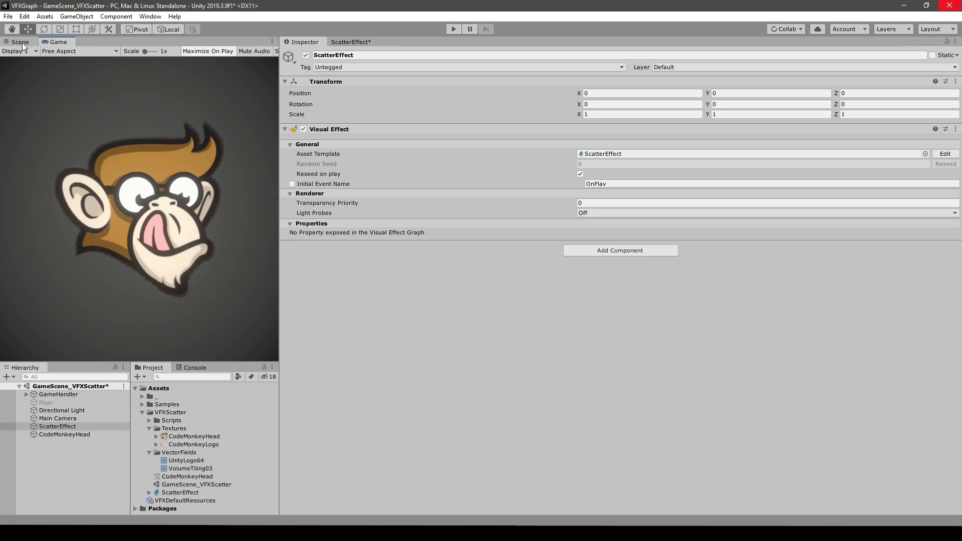
pyautogui.click(601, 115)
pyautogui.write('0.9')
pyautogui.click(862, 114)
pyautogui.write('9')
pyautogui.click(715, 114)
pyautogui.write('0.99')
pyautogui.hotkey('shift', 'Tab')
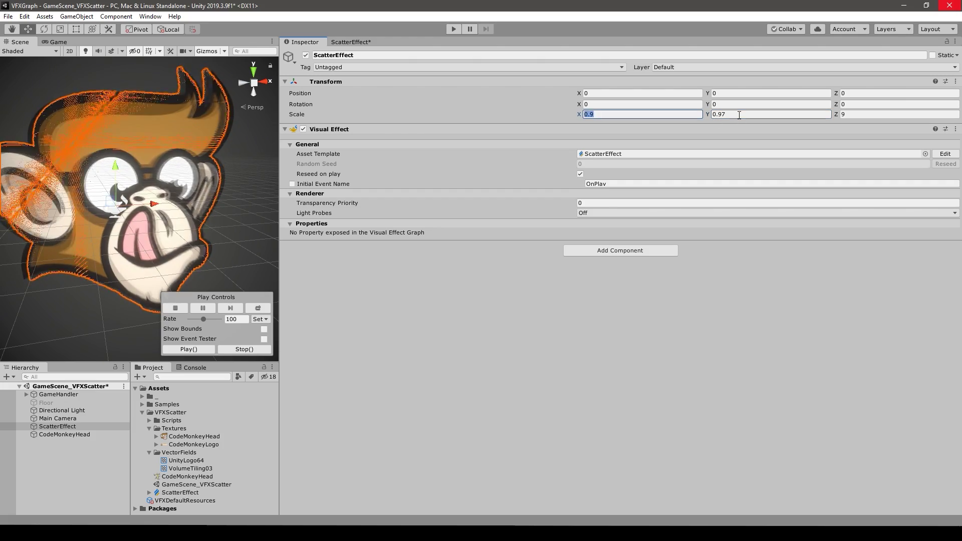
pyautogui.write('0.96')
pyautogui.press('Tab')
pyautogui.write('0.96')
pyautogui.press('Tab')
pyautogui.write('0.96')
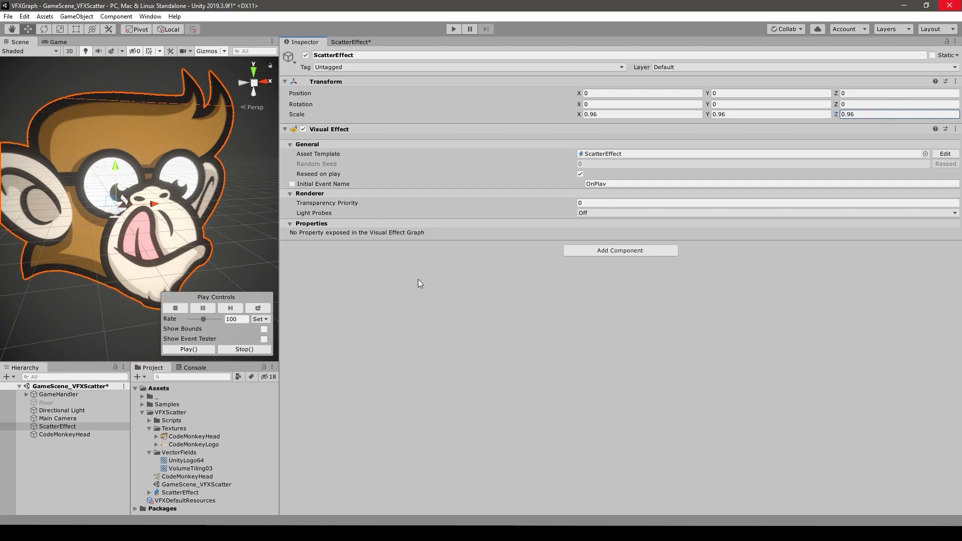
pyautogui.press('Return')
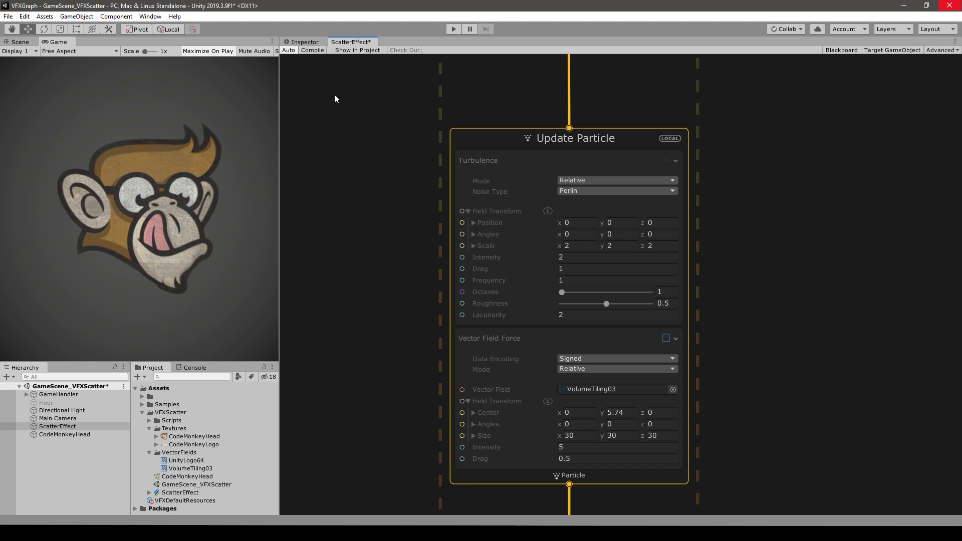
# - Create an empty game object in the Hierarchy and name it Timeline
pyautogui.click(302, 42)
pyautogui.rightClick(76, 464)
pyautogui.click(105, 349)
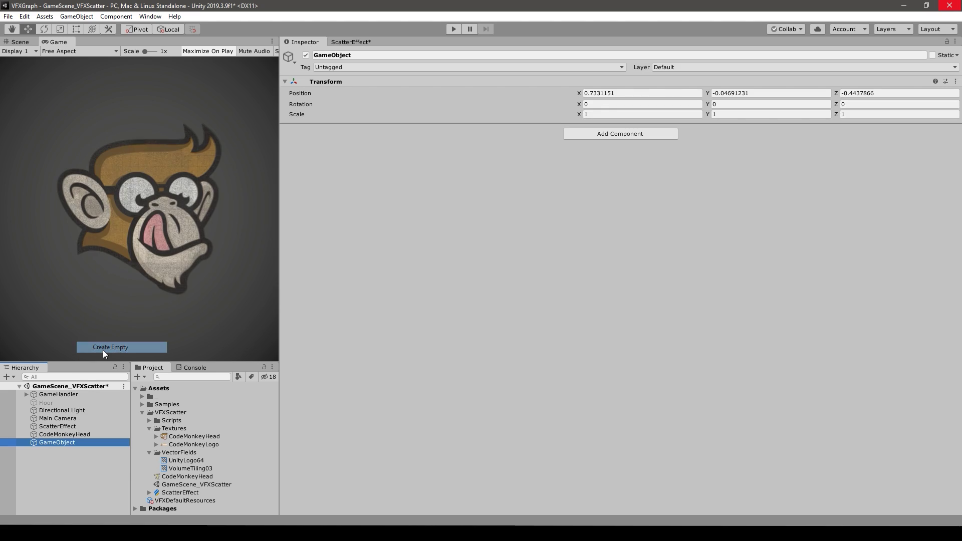
pyautogui.write('Timeline')
pyautogui.press('Return')
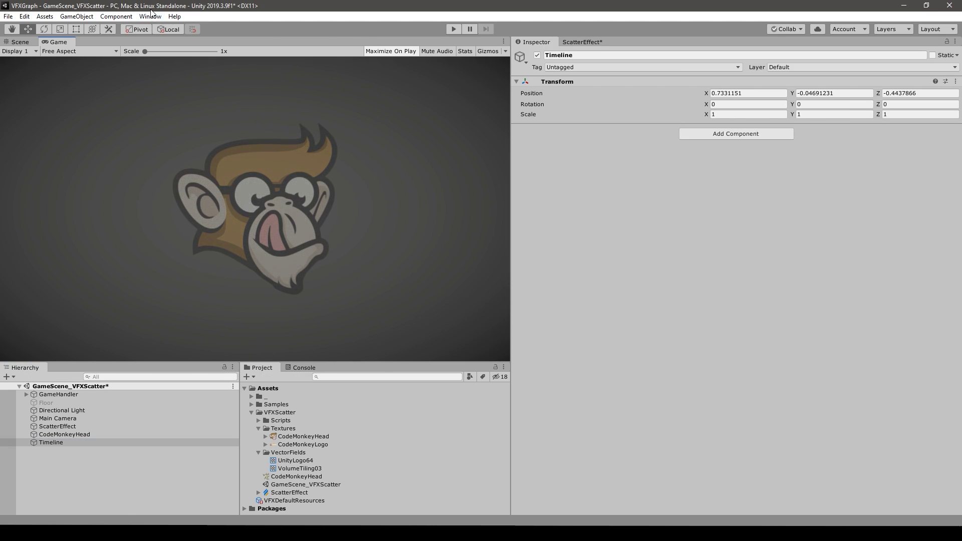
# - Show the Timeline window, dock it beside the Console, and widen the area by narrowing the Inspector
pyautogui.click(149, 16)
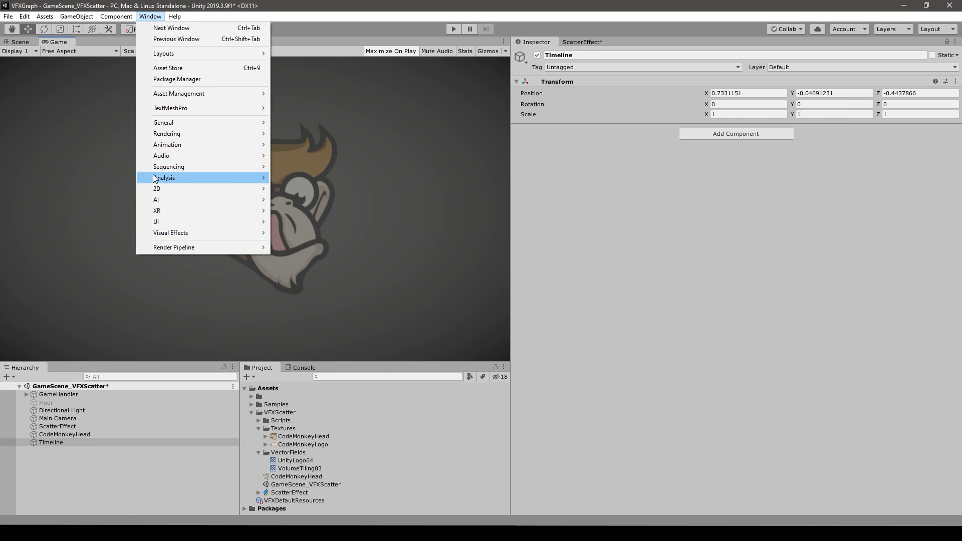
pyautogui.moveTo(158, 171)
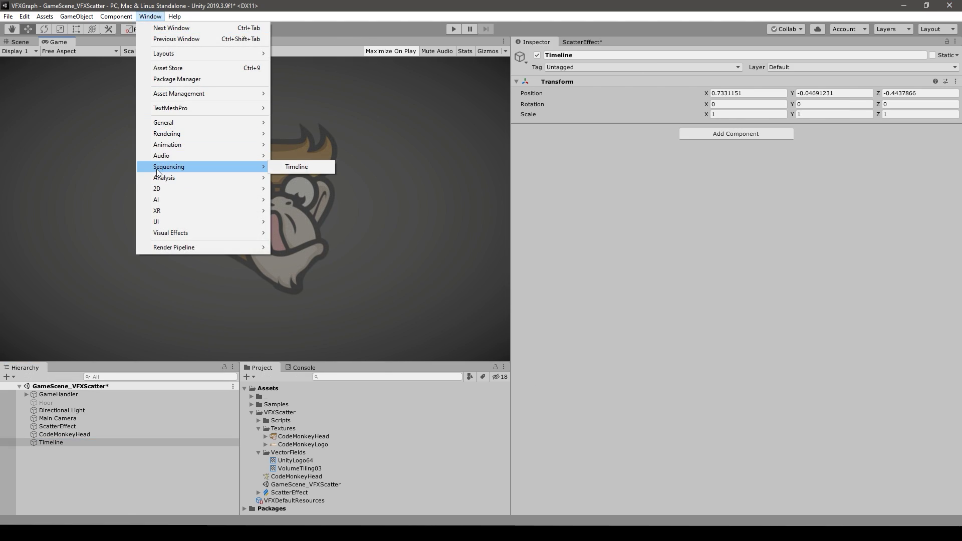
pyautogui.click(302, 170)
pyautogui.moveTo(99, 41); pyautogui.dragTo(351, 381)
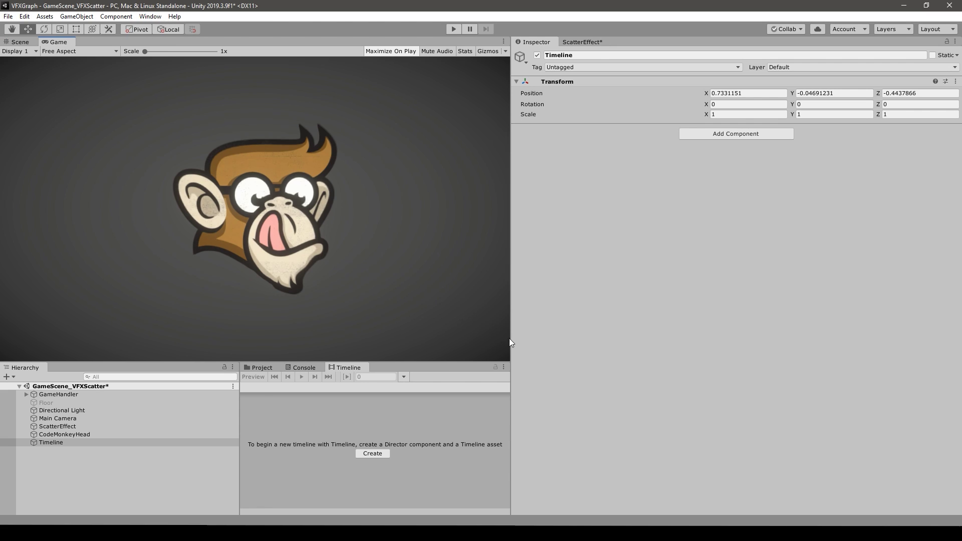
pyautogui.moveTo(510, 308); pyautogui.dragTo(601, 316)
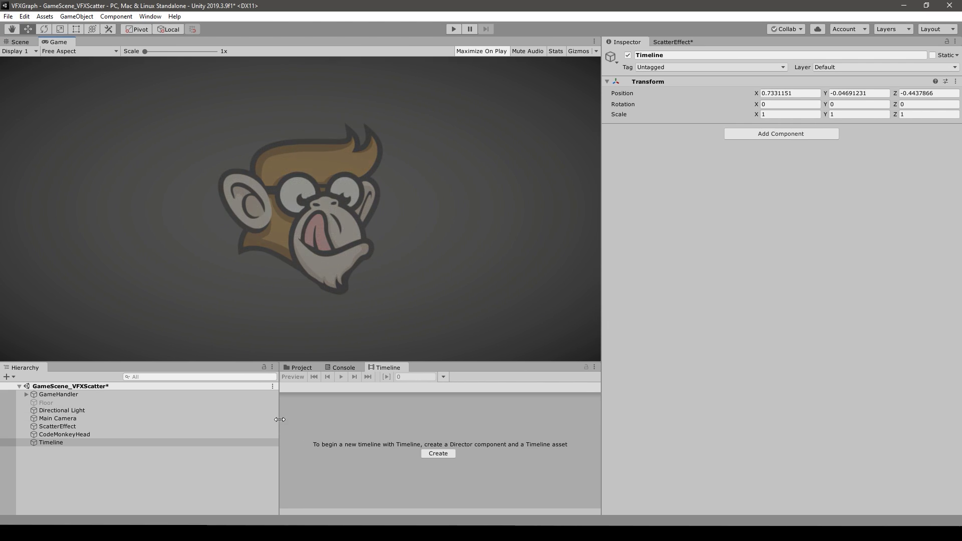
# - Create a ScatterTimeline asset on the Timeline object and add an animation track for CodeMonkeyHead to it
pyautogui.click(66, 441)
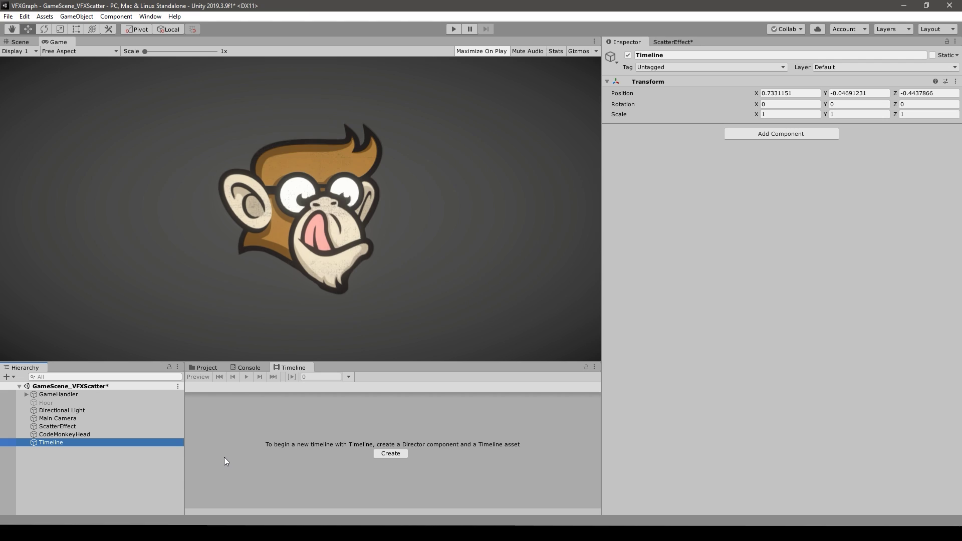
pyautogui.click(391, 454)
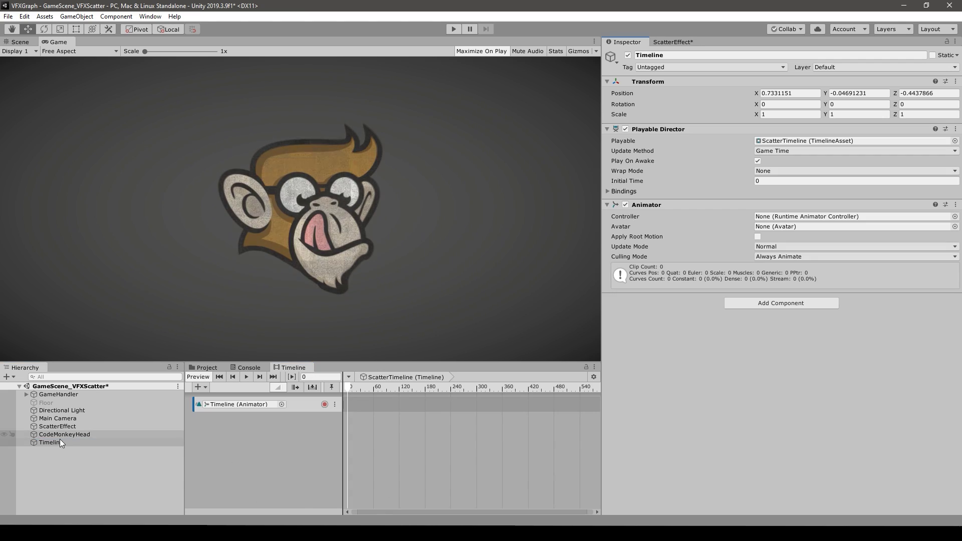
pyautogui.click(60, 439)
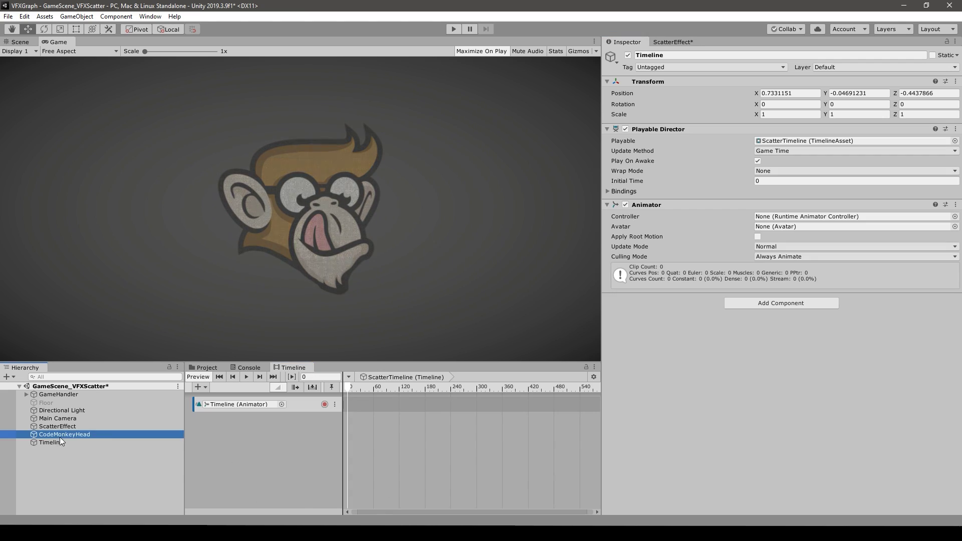
pyautogui.rightClick(244, 434)
pyautogui.click(283, 451)
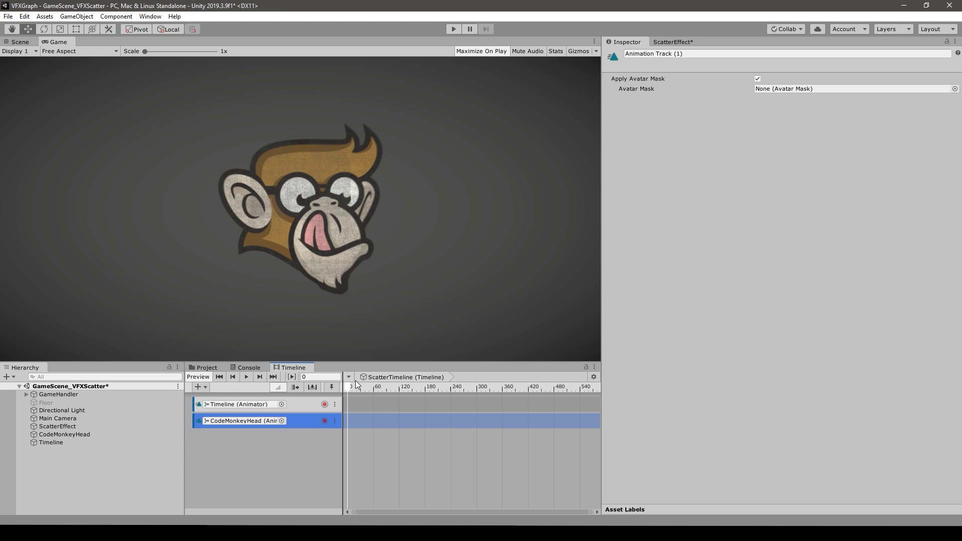
# - Start recording on the CodeMonkeyHead track and key the sprite's fully opaque white colour at frame 0
pyautogui.click(324, 420)
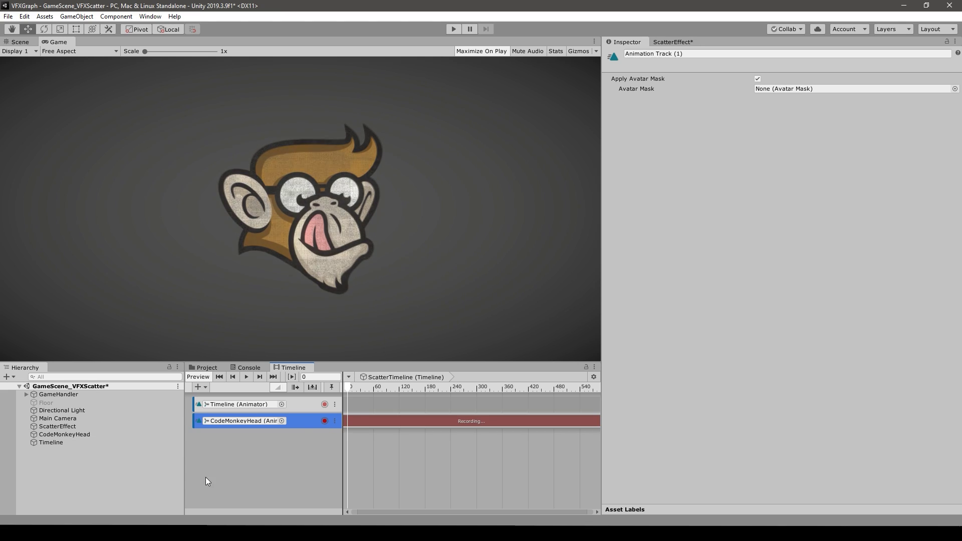
pyautogui.click(64, 434)
pyautogui.click(772, 151)
pyautogui.moveTo(626, 431); pyautogui.dragTo(673, 455)
pyautogui.click(735, 447)
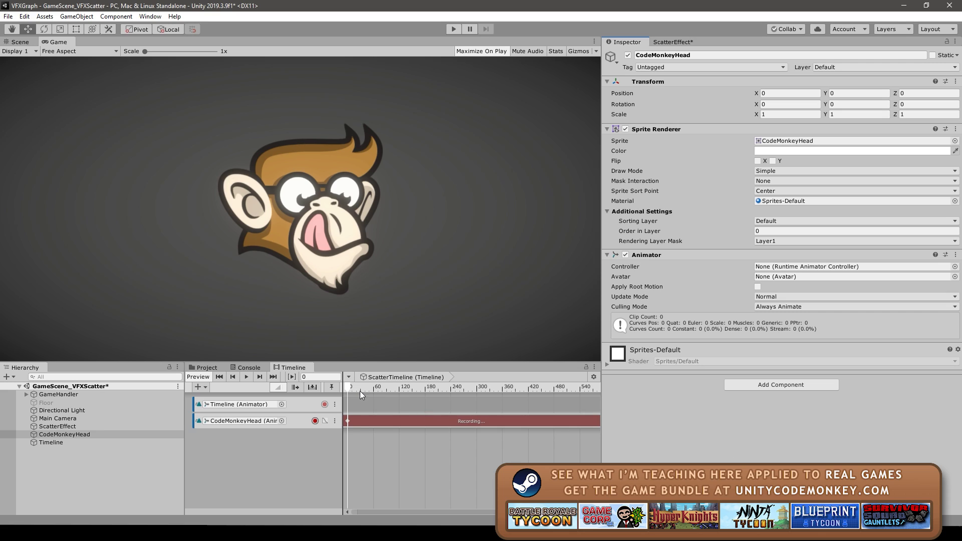
# - Key the CodeMonkeyHead sprite's colour as fully transparent at frame 59, stop recording, and scrub back through the fade
pyautogui.moveTo(360, 392); pyautogui.dragTo(373, 389)
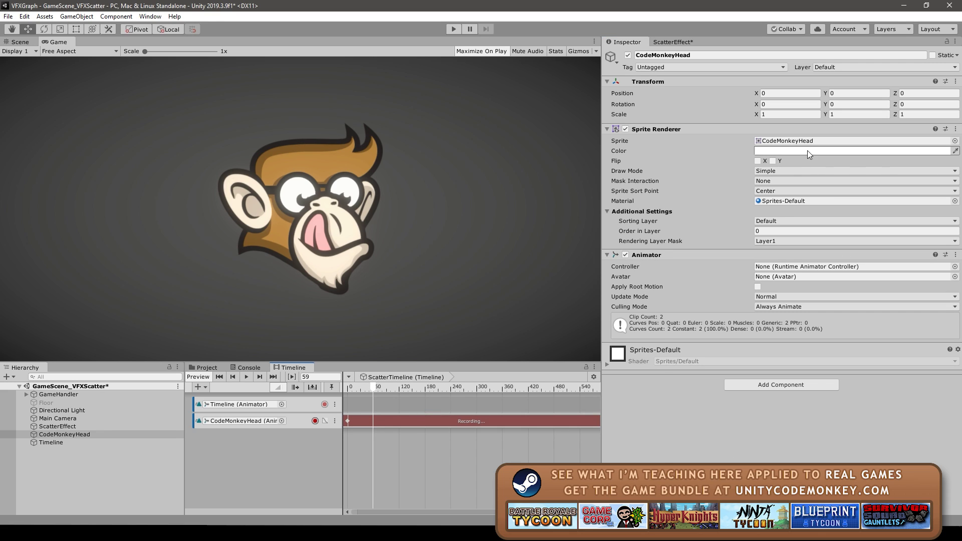
pyautogui.click(807, 152)
pyautogui.moveTo(610, 432); pyautogui.dragTo(557, 432)
pyautogui.click(384, 410)
pyautogui.moveTo(365, 387); pyautogui.dragTo(330, 395)
# - Add a Visual Effect Activation Track for the ScatterEffect object to ScatterTimeline
pyautogui.click(50, 442)
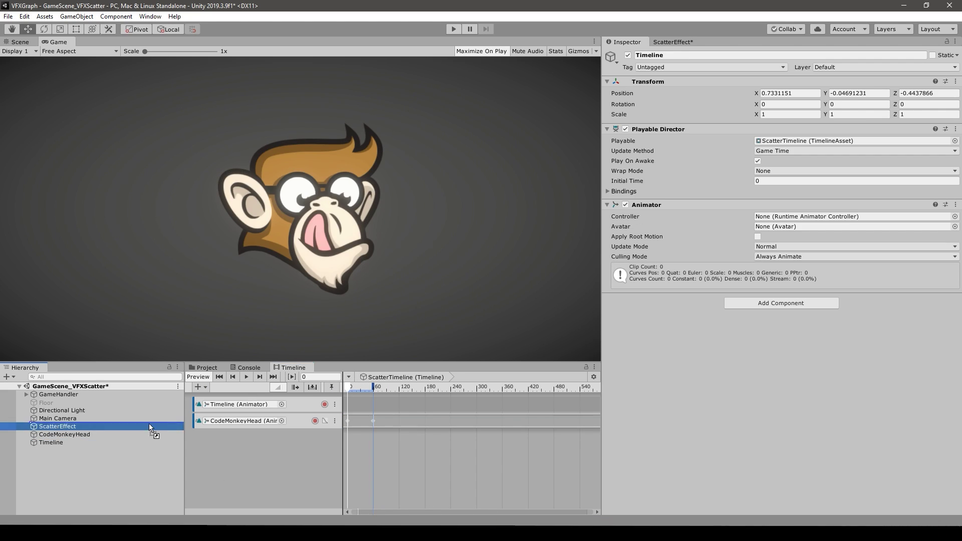
pyautogui.rightClick(257, 461)
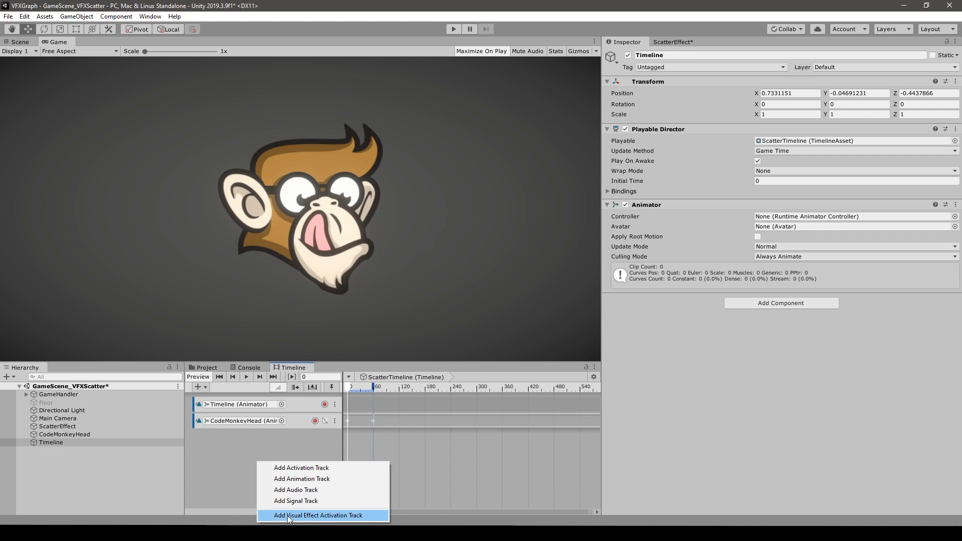
pyautogui.click(309, 515)
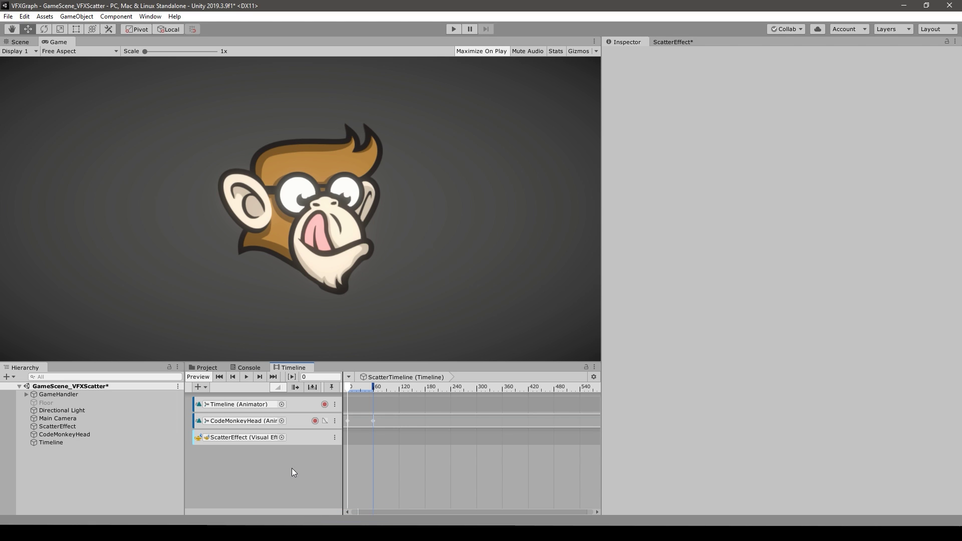
# - Add a Visual Effect Activation Clip at frame 22 on the ScatterEffect track and scrub the timeline to check it
pyautogui.rightClick(353, 438)
pyautogui.click(365, 387)
pyautogui.moveTo(366, 385); pyautogui.dragTo(357, 387)
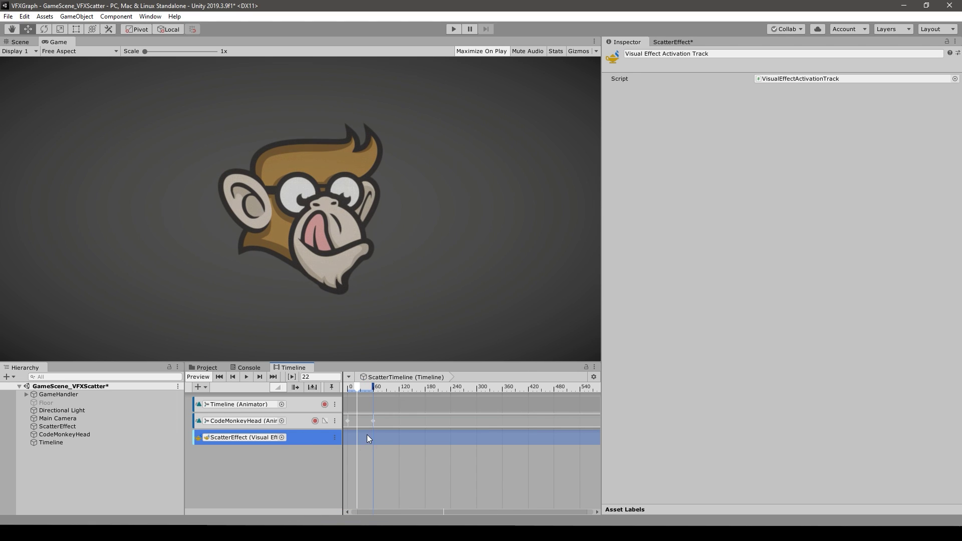
pyautogui.rightClick(367, 438)
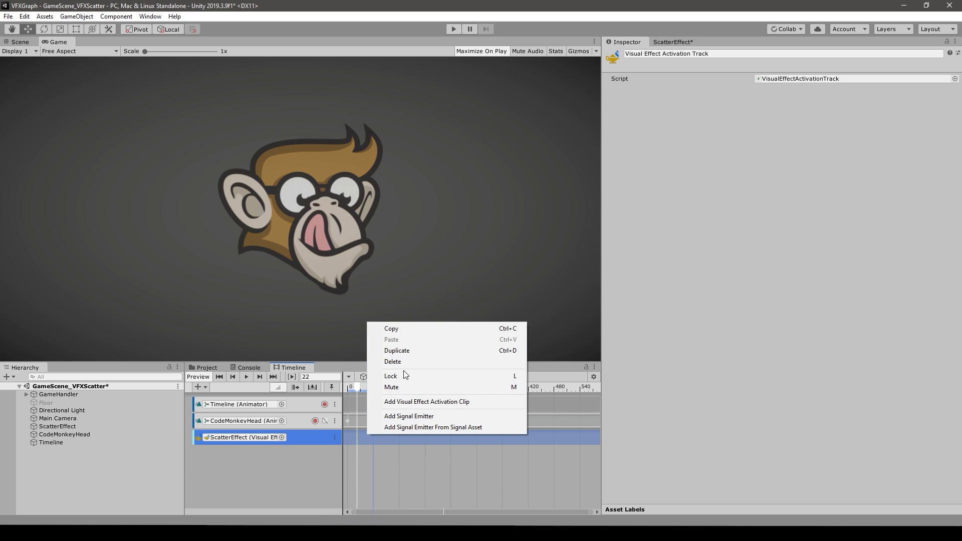
pyautogui.click(439, 402)
pyautogui.click(356, 388)
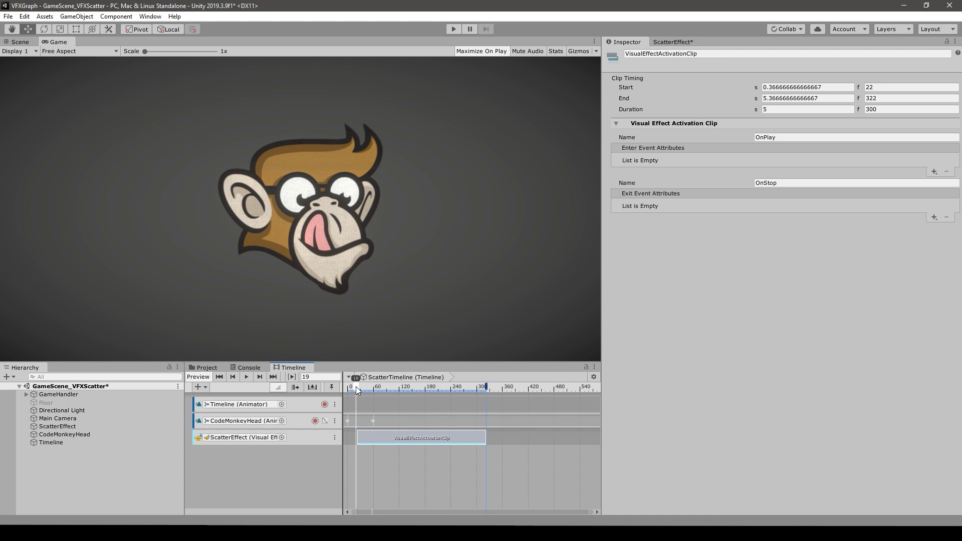
pyautogui.moveTo(357, 388); pyautogui.dragTo(336, 394)
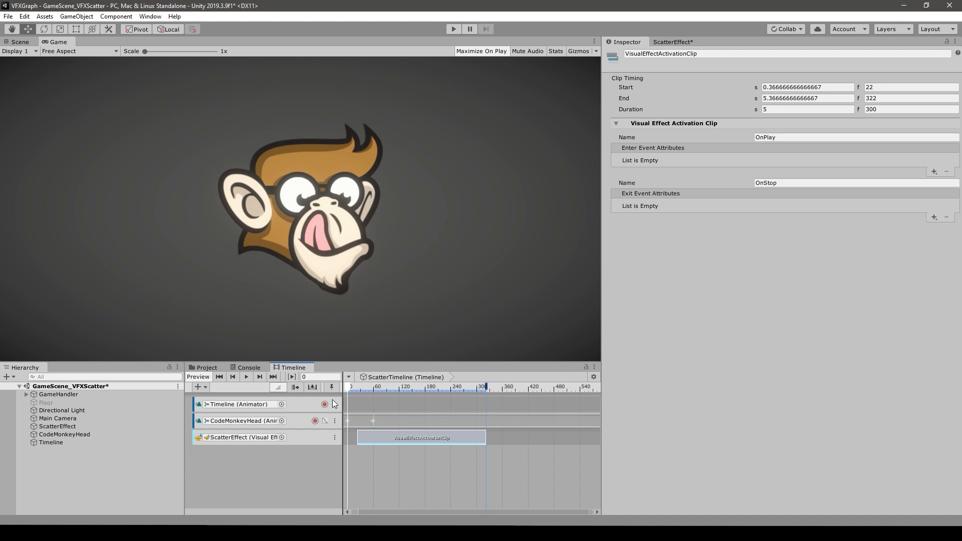
# - Disable the Periodic Burst block in the Spawn context of the ScatterEffect graph
pyautogui.click(57, 426)
pyautogui.click(682, 41)
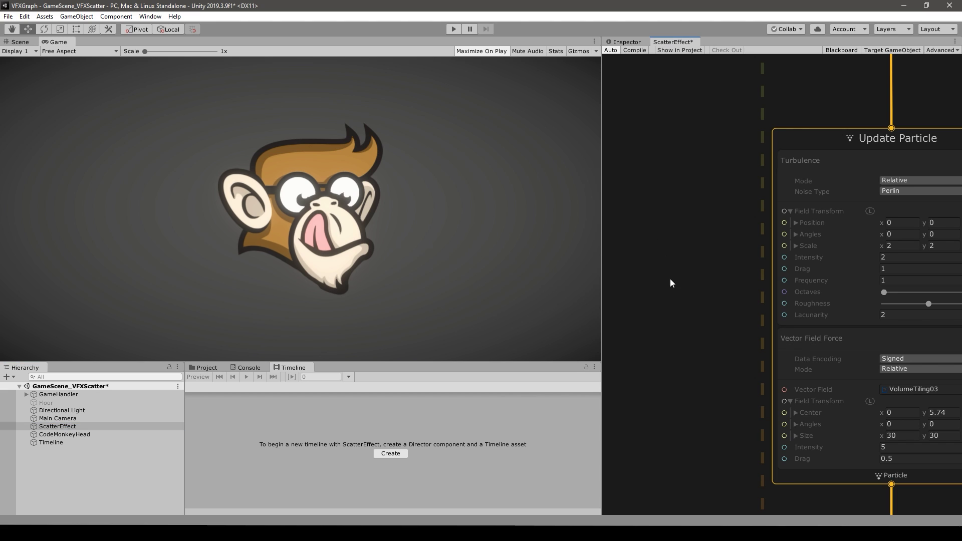
pyautogui.scroll(-5, 674, 281)
pyautogui.scroll(4, 669, 259)
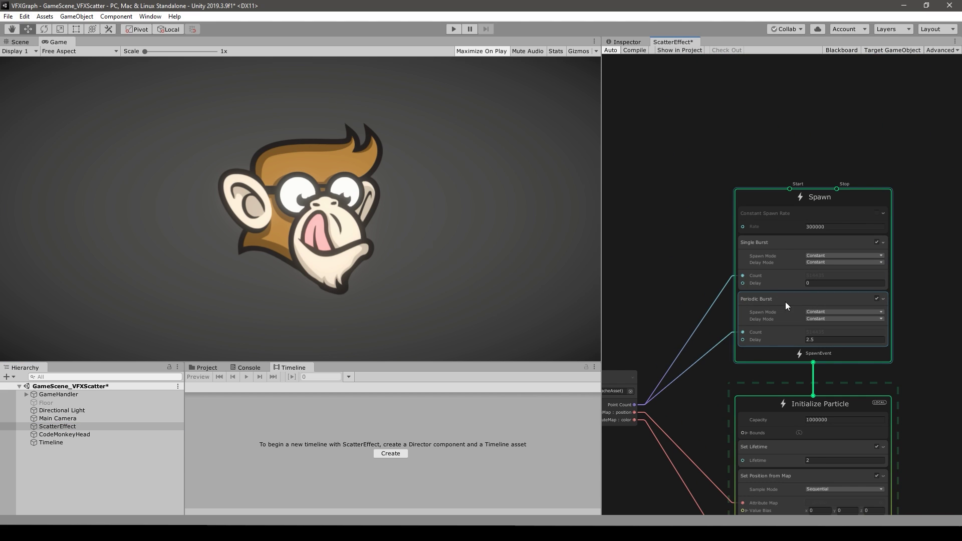
pyautogui.click(876, 298)
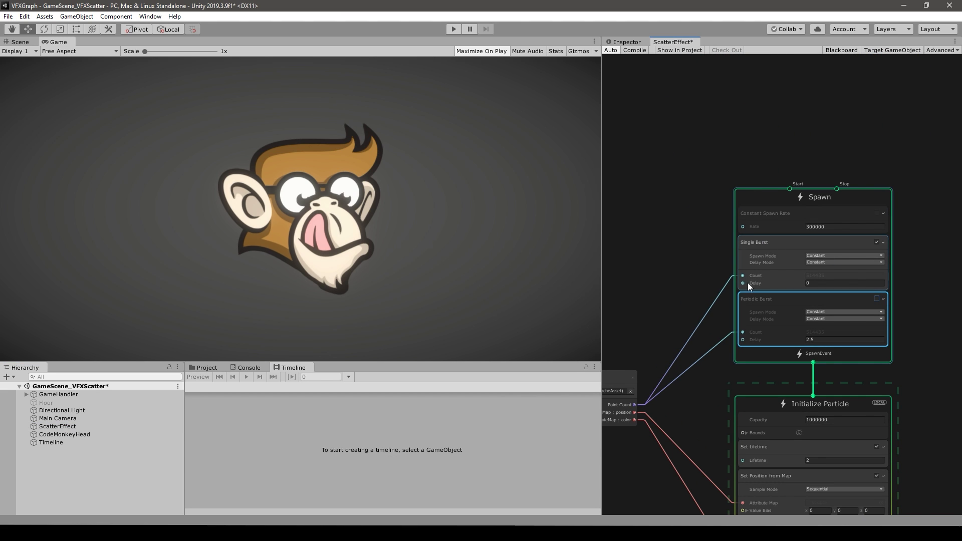
# - Move CodeMonkeyHead's transparent colour keyframe and the ScatterEffect clip earlier in the timeline, and display the track's colour curve
pyautogui.click(626, 41)
pyautogui.click(51, 442)
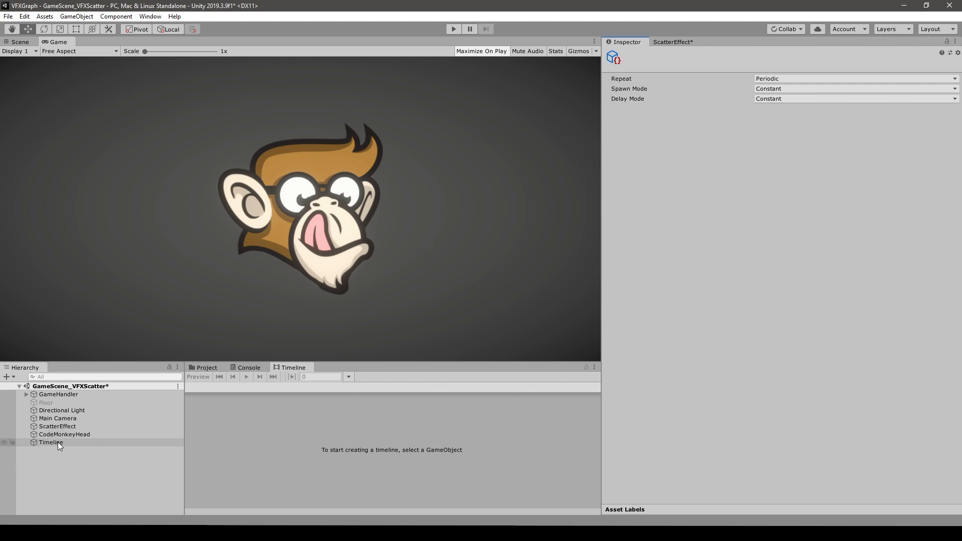
pyautogui.scroll(5, 362, 454)
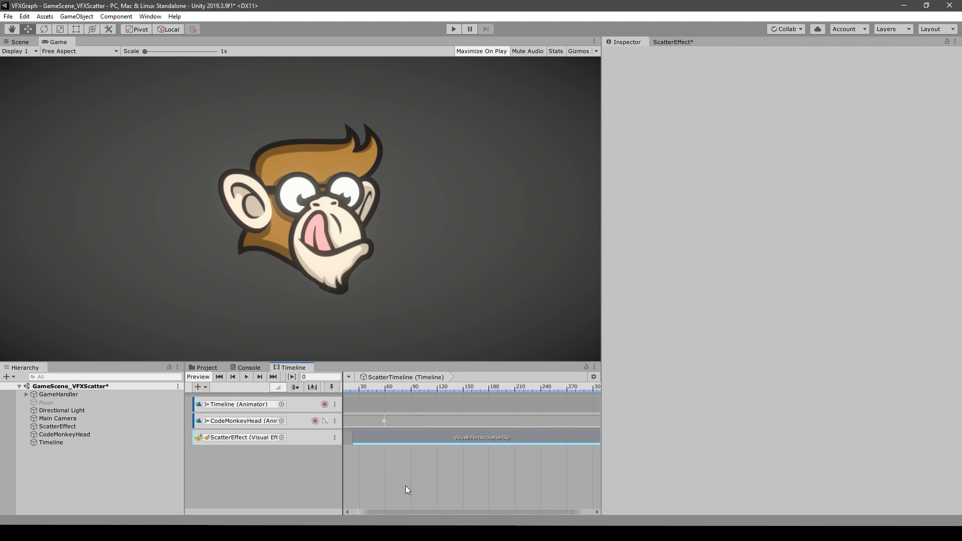
pyautogui.click(392, 423)
pyautogui.moveTo(396, 439); pyautogui.dragTo(365, 468)
pyautogui.click(326, 421)
pyautogui.click(353, 388)
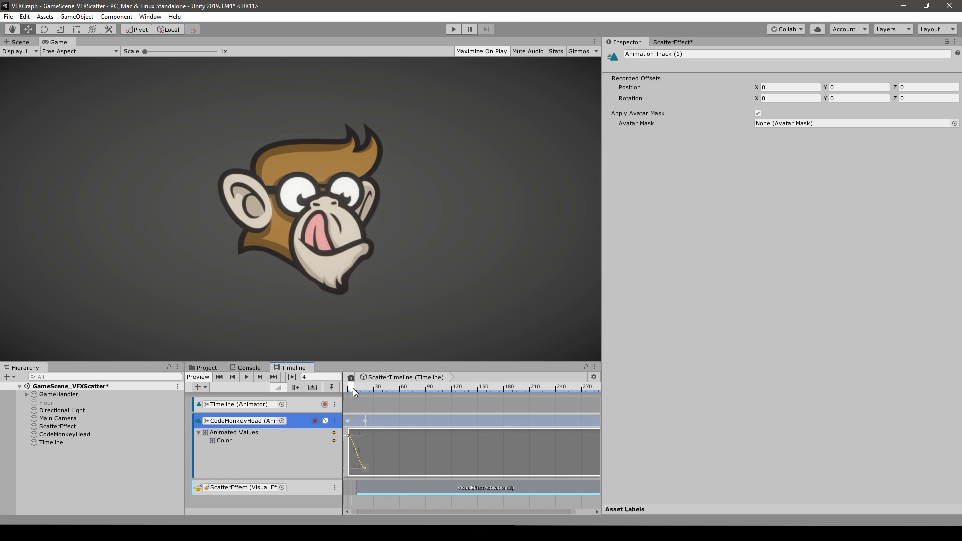
# - Play the timeline from the start to preview the sprite's fade into the scattering particles
pyautogui.click(246, 377)
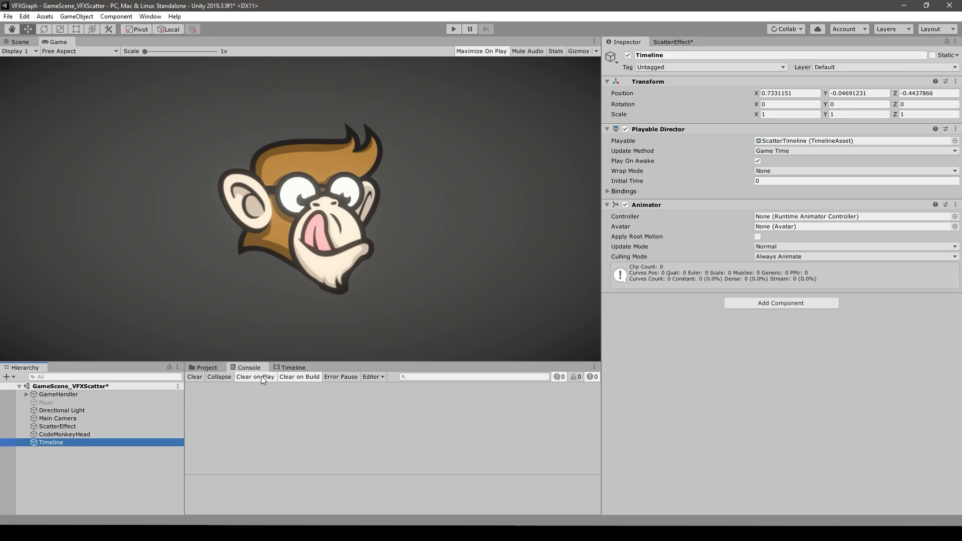
pyautogui.click(347, 389)
pyautogui.click(246, 377)
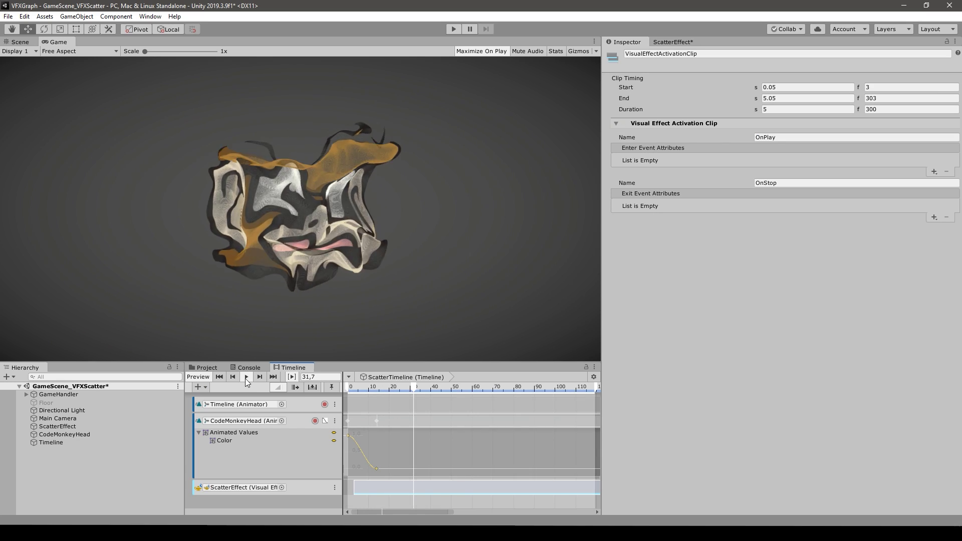
pyautogui.click(246, 377)
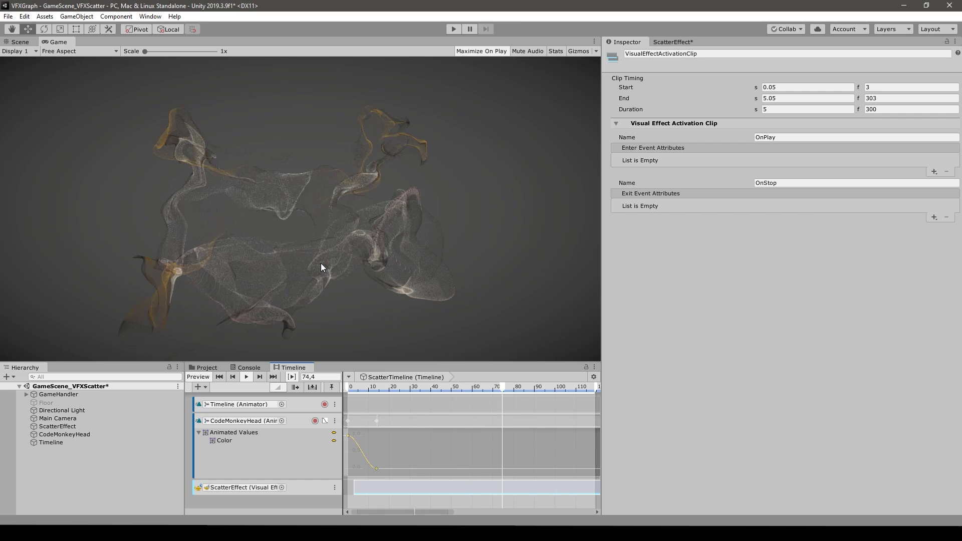
pyautogui.click(369, 389)
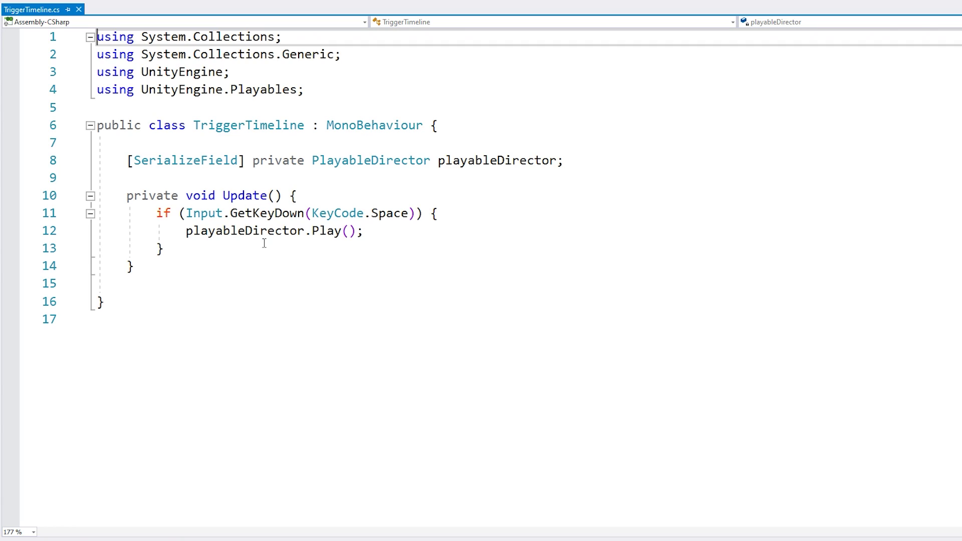
# - Review TriggerTimeline's Space key check and playableDirector.Play() call, and attach the script to the Timeline object
pyautogui.moveTo(208, 213); pyautogui.dragTo(394, 213)
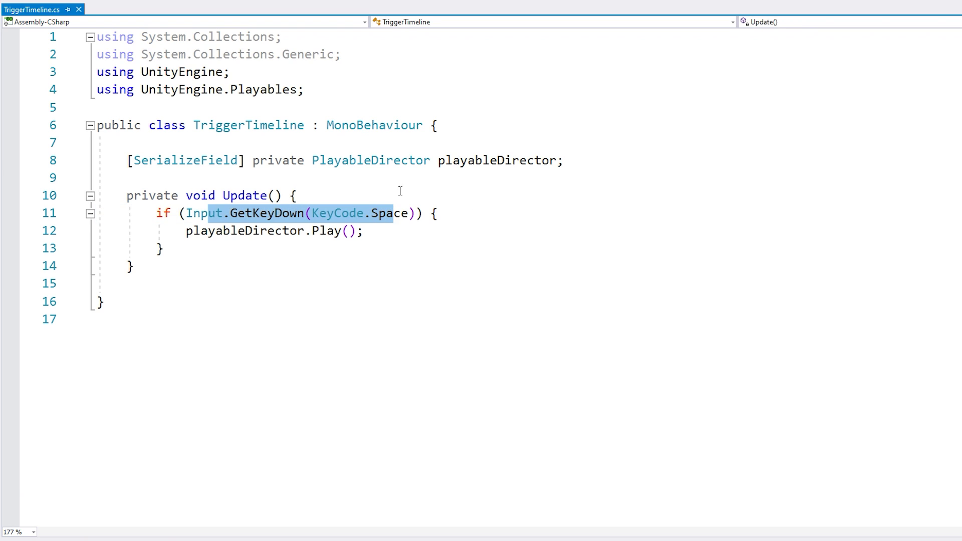
pyautogui.moveTo(208, 231); pyautogui.dragTo(320, 231)
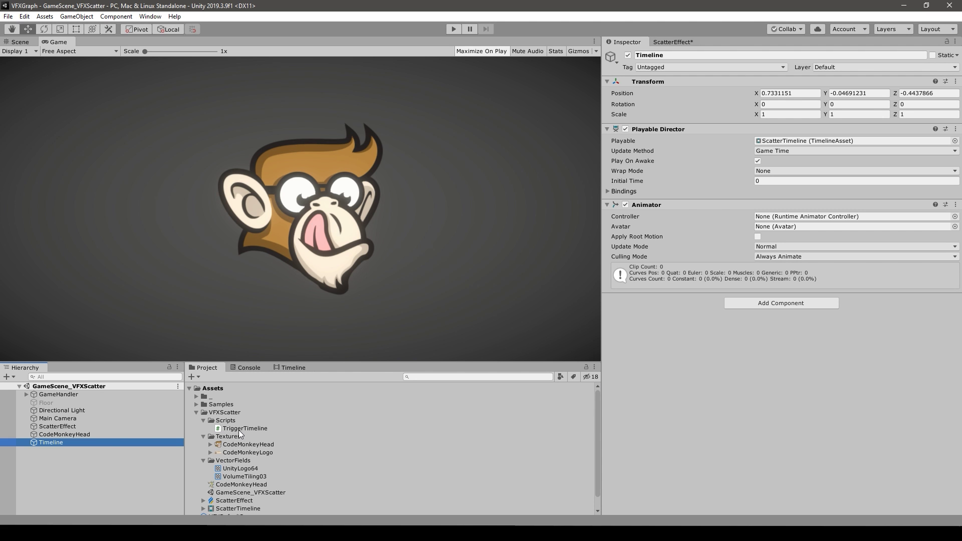
pyautogui.moveTo(239, 430); pyautogui.dragTo(734, 387)
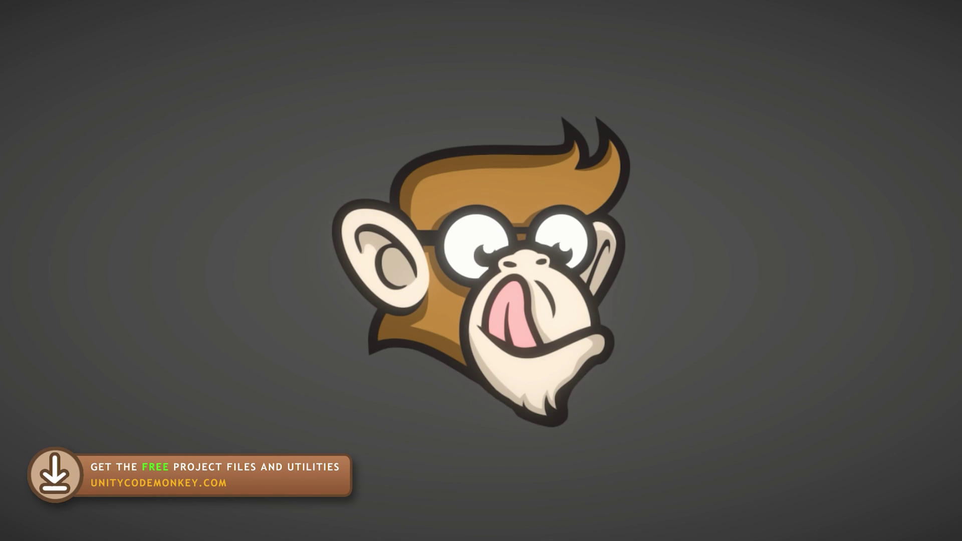